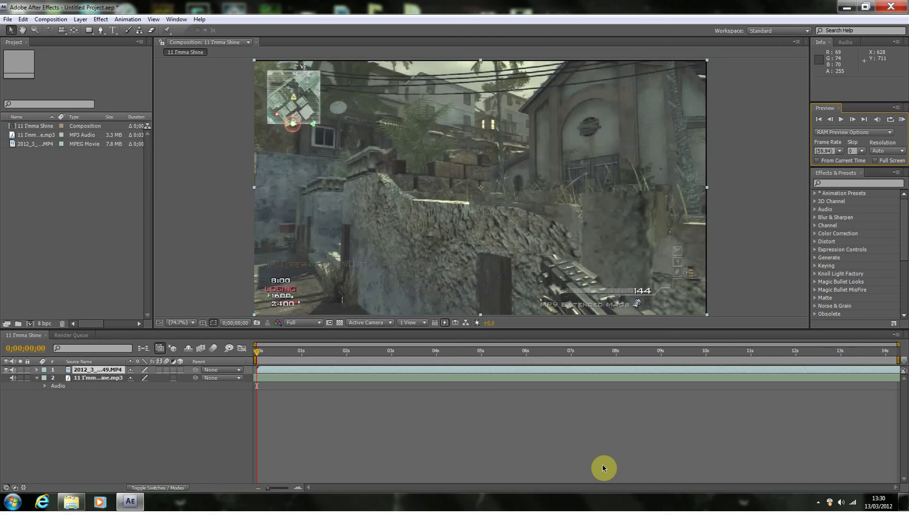
Collapse the music layer's audio details and park the playhead at 0;00;08;01.
{"action": "left_click", "coordinate": [491, 356]}
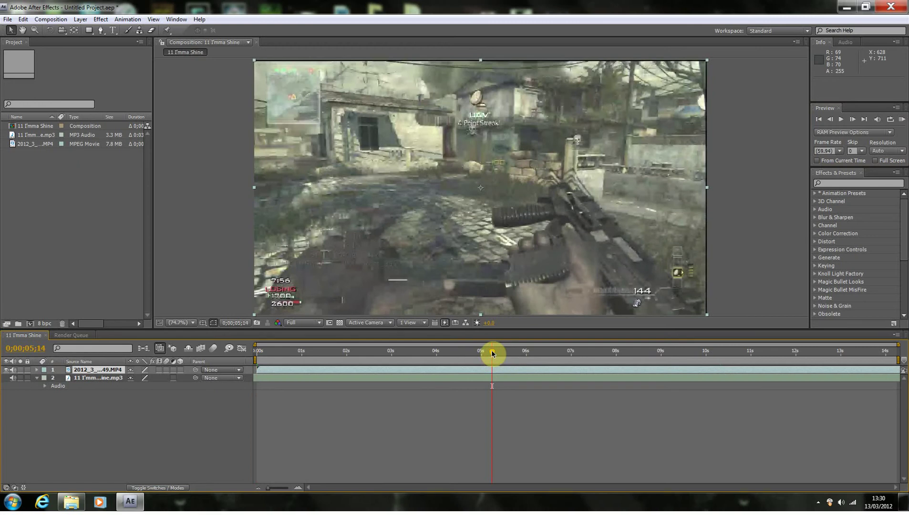
{"action": "left_click", "coordinate": [36, 378]}
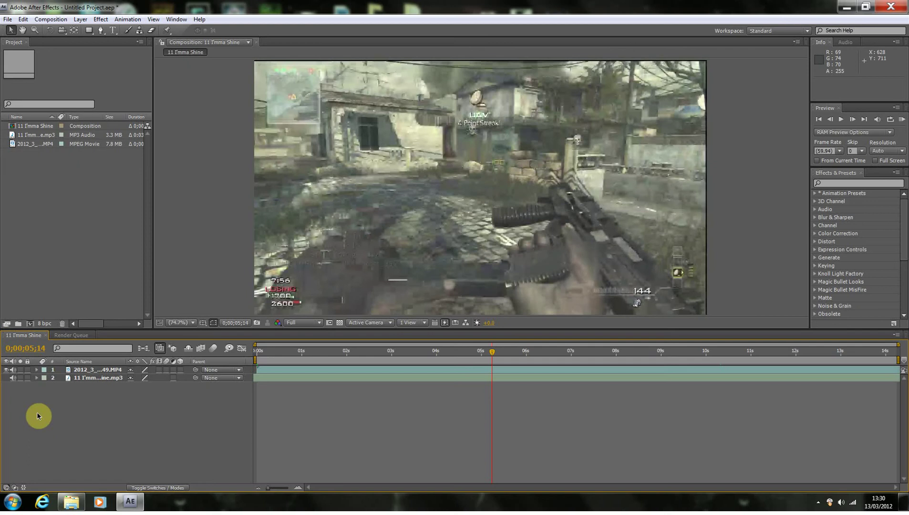
{"action": "left_click", "coordinate": [617, 352]}
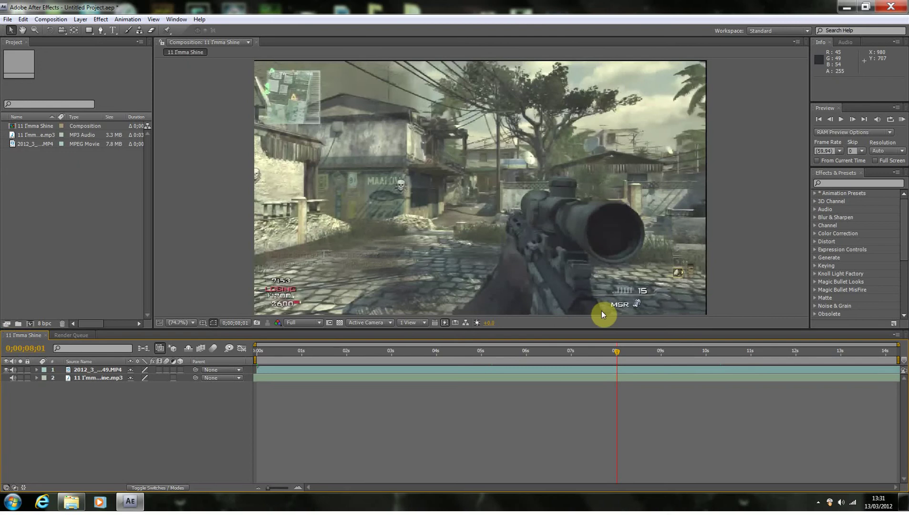
{"action": "key", "text": "ctrl+s"}
Replace the default file name with FLASH and save the project as FLASH.aep.
{"action": "key", "text": "BackSpace"}
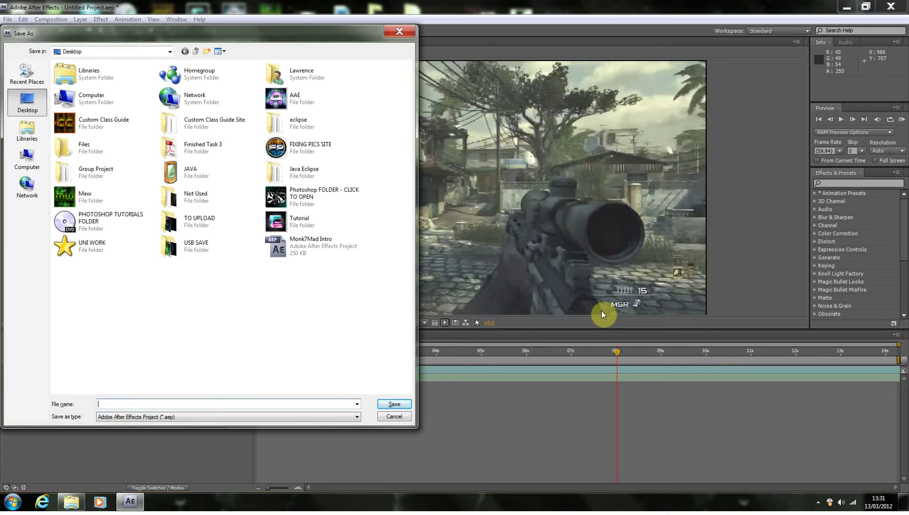
{"action": "type", "text": "FLASH"}
{"action": "key", "text": "Return"}
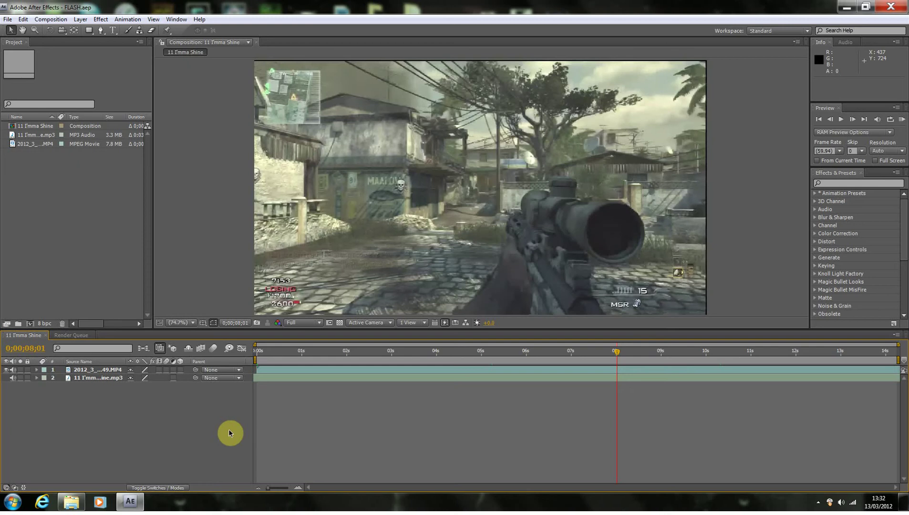
Add a new adjustment layer and name it CC.
{"action": "right_click", "coordinate": [230, 431]}
{"action": "mouse_move", "coordinate": [267, 399]}
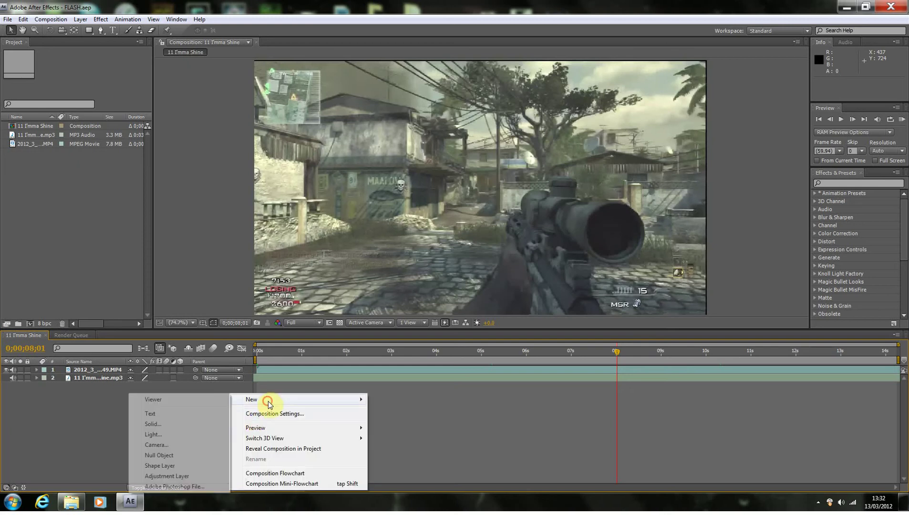
{"action": "left_click", "coordinate": [170, 476]}
{"action": "right_click", "coordinate": [100, 371]}
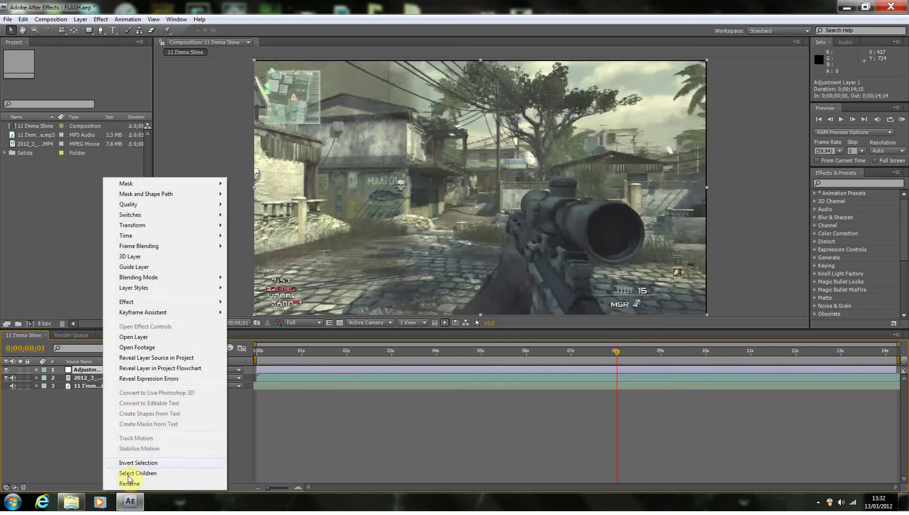
{"action": "left_click", "coordinate": [129, 483]}
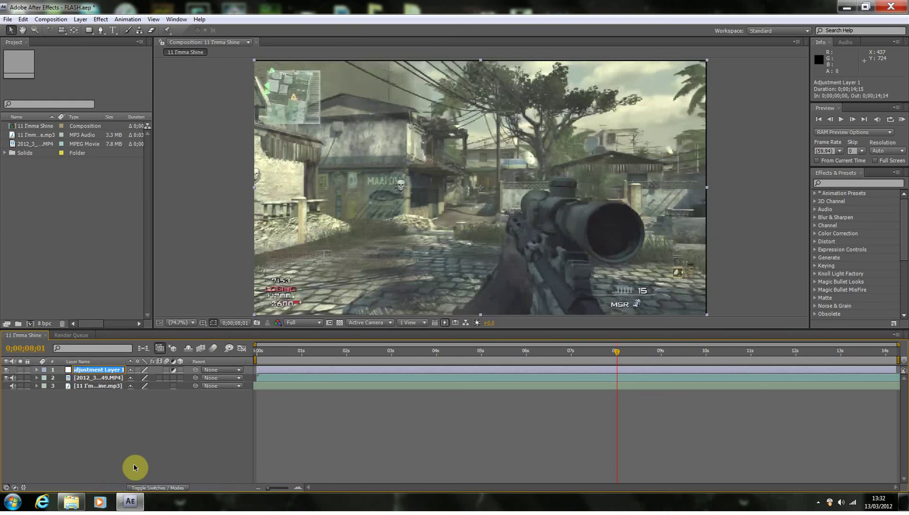
{"action": "type", "text": "CC"}
{"action": "left_click", "coordinate": [100, 384]}
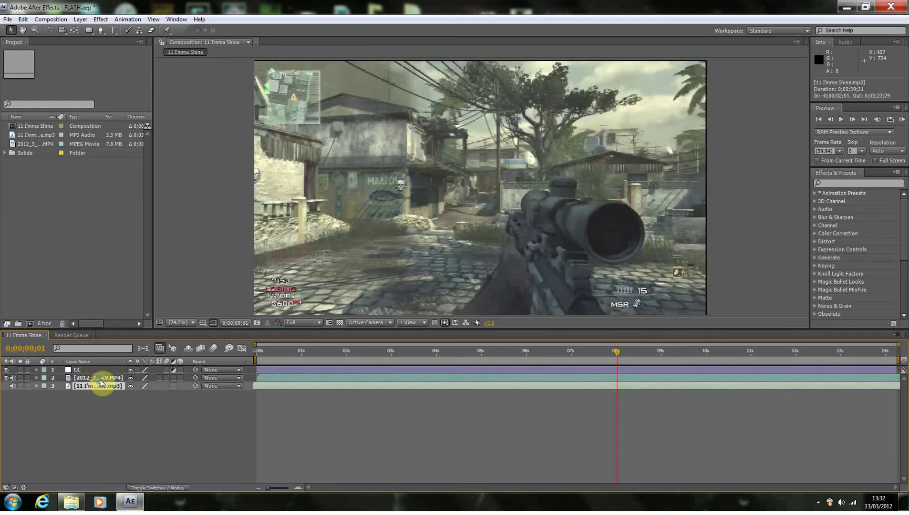
Rename the gameplay clip layer to Video.
{"action": "right_click", "coordinate": [100, 380]}
{"action": "left_click", "coordinate": [127, 484]}
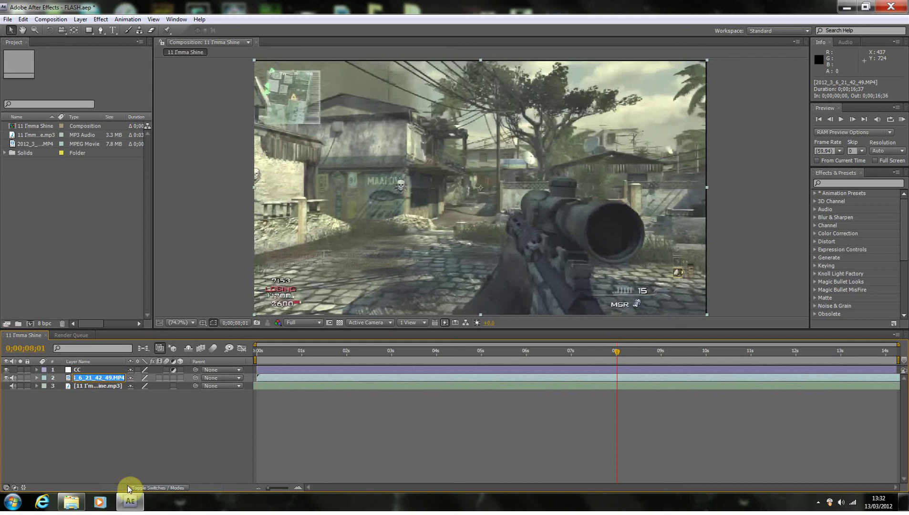
{"action": "key", "text": "BackSpace"}
{"action": "type", "text": "Video"}
{"action": "left_click", "coordinate": [187, 435]}
Rename the music layer to Music, then select the CC layer.
{"action": "right_click", "coordinate": [105, 383]}
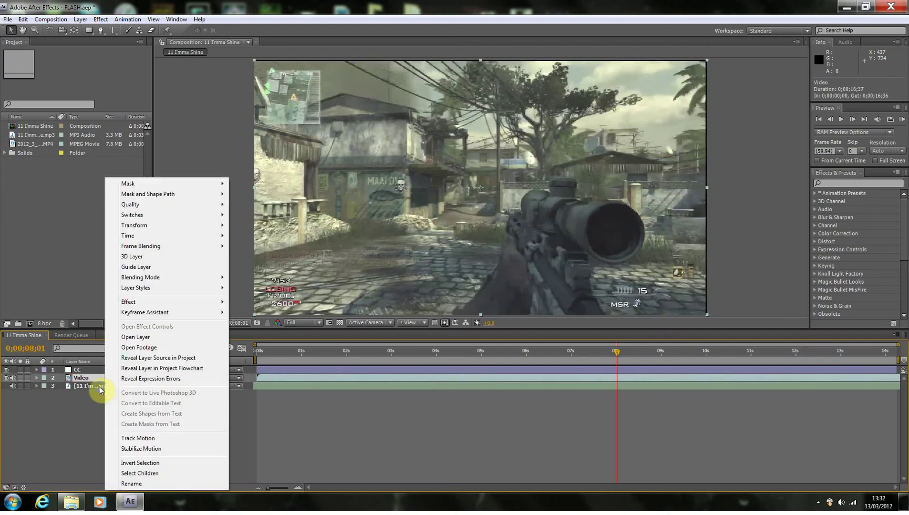
{"action": "left_click", "coordinate": [183, 472]}
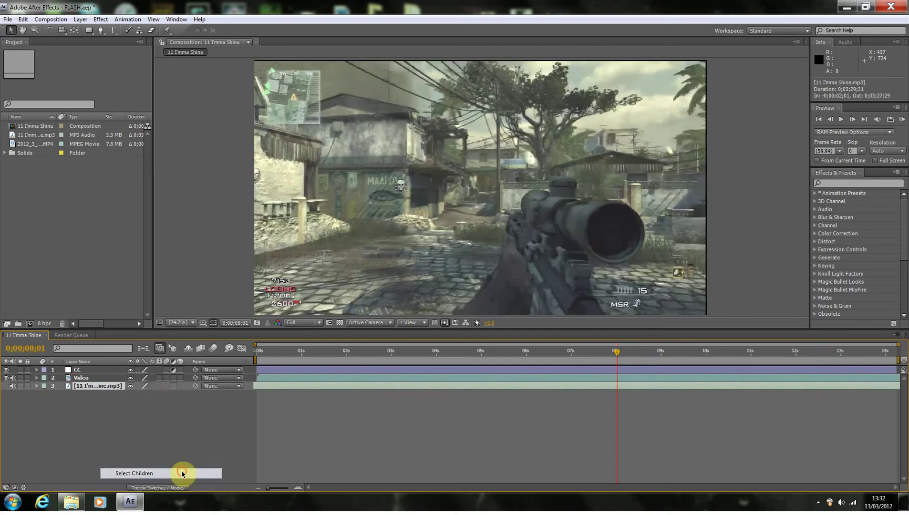
{"action": "right_click", "coordinate": [116, 386]}
{"action": "left_click", "coordinate": [143, 483]}
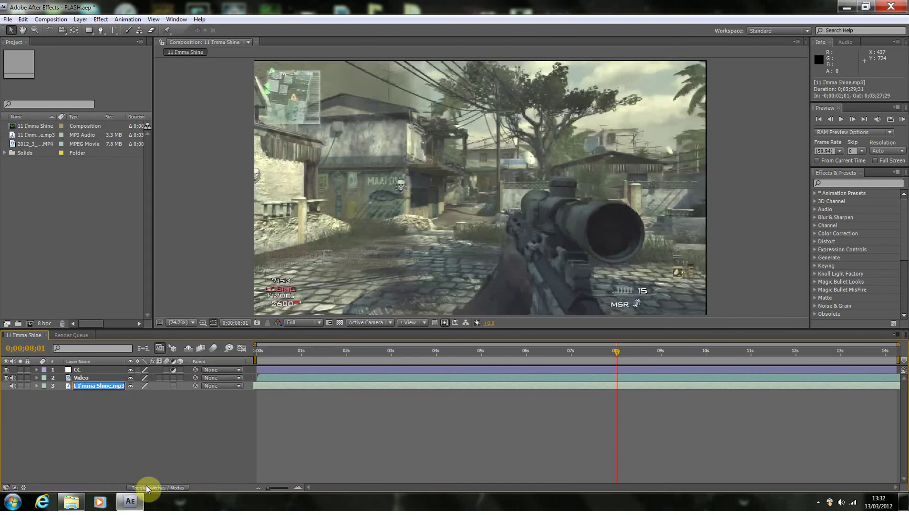
{"action": "key", "text": "BackSpace"}
{"action": "type", "text": "Music"}
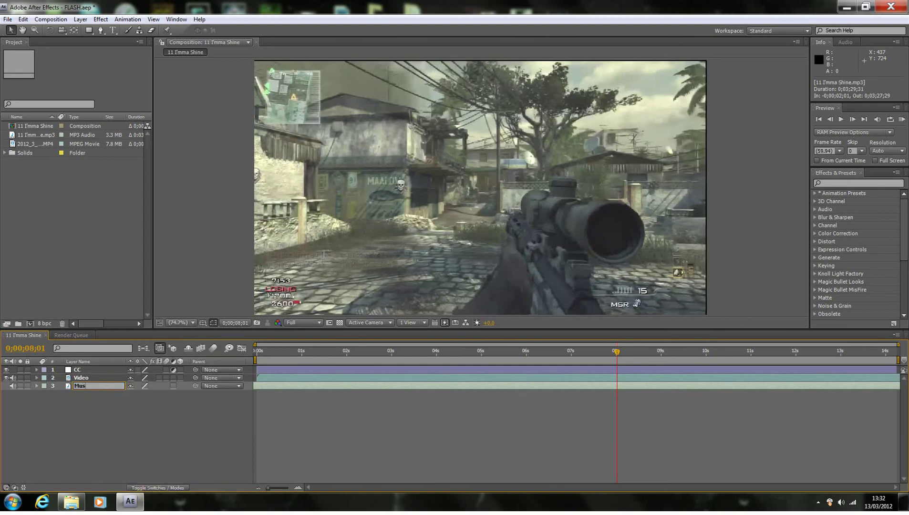
{"action": "left_click", "coordinate": [122, 448]}
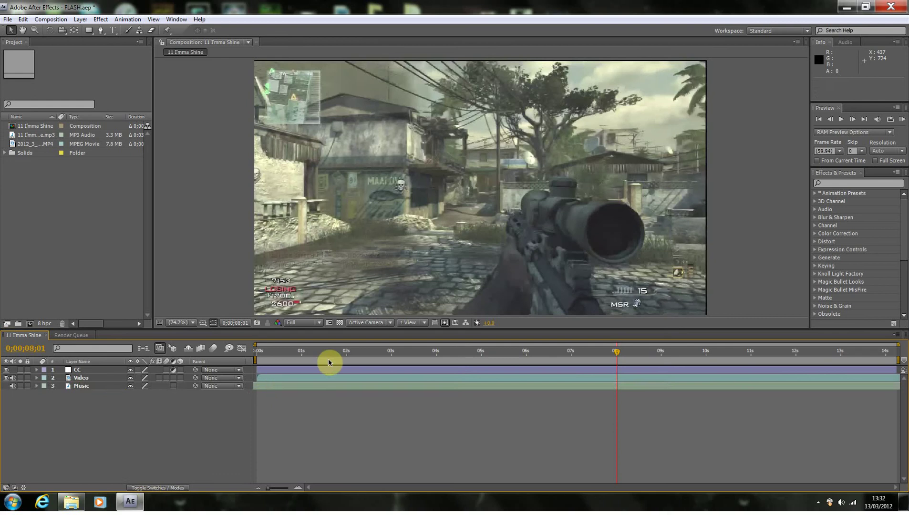
{"action": "left_click", "coordinate": [93, 369]}
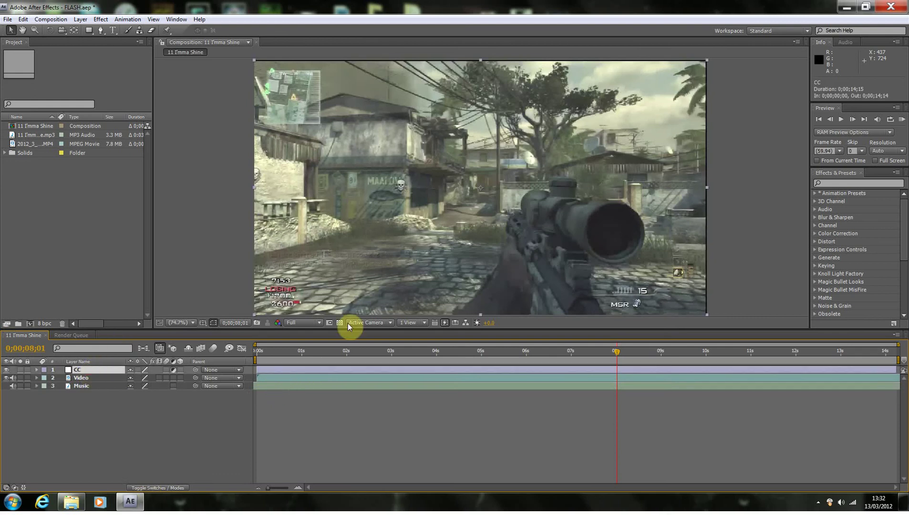
Drag Magic Bullet Looks onto the CC adjustment layer and launch its LooksBuilder editor.
{"action": "left_click", "coordinate": [815, 282]}
{"action": "left_click_drag", "start_coordinate": [833, 295], "coordinate": [295, 368]}
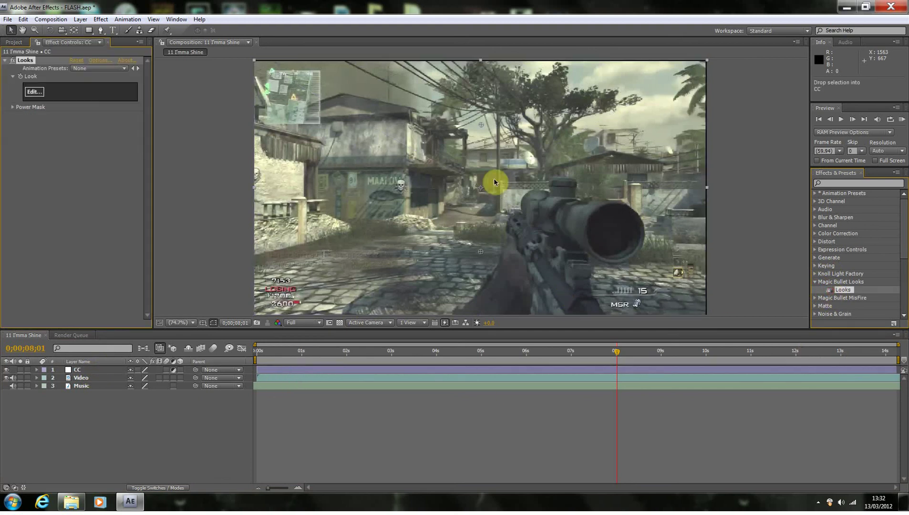
{"action": "left_click", "coordinate": [35, 92]}
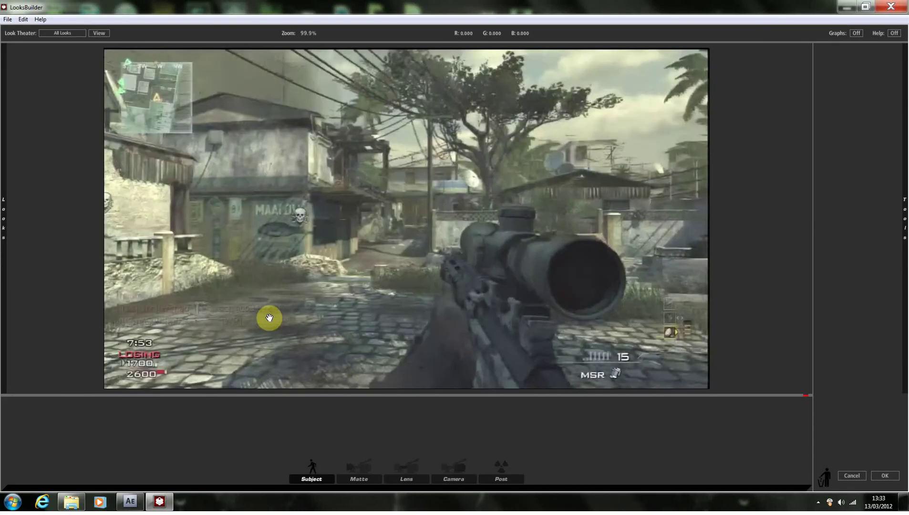
Browse the Looks drawer and apply the GiveAway look.
{"action": "scroll", "coordinate": [286, 324], "scroll_direction": "down", "scroll_amount": 3}
{"action": "scroll", "coordinate": [319, 333], "scroll_direction": "up", "scroll_amount": 2}
{"action": "scroll", "coordinate": [320, 341], "scroll_direction": "down", "scroll_amount": 1}
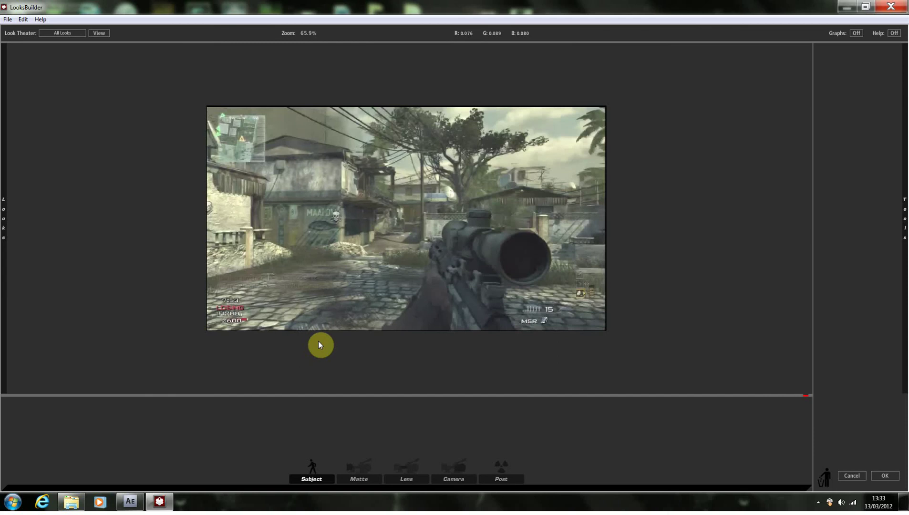
{"action": "mouse_move", "coordinate": [5, 314]}
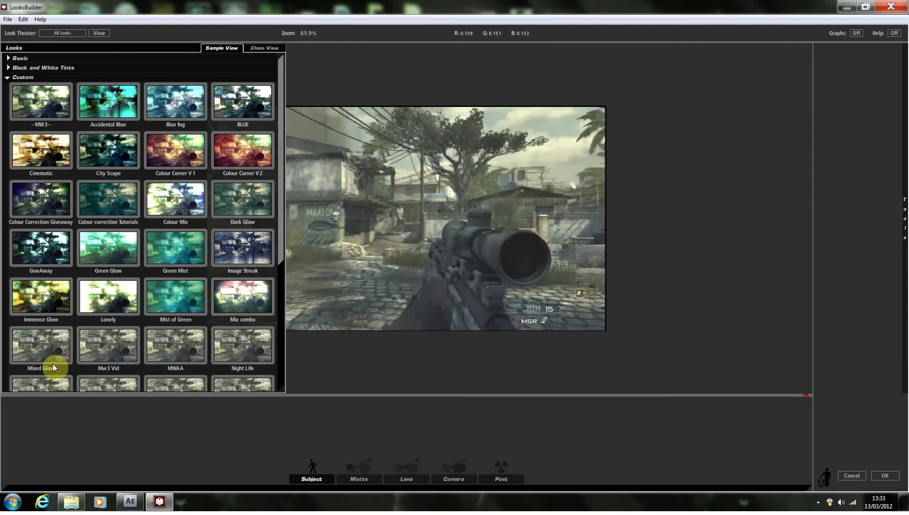
{"action": "scroll", "coordinate": [95, 354], "scroll_direction": "down", "scroll_amount": 2}
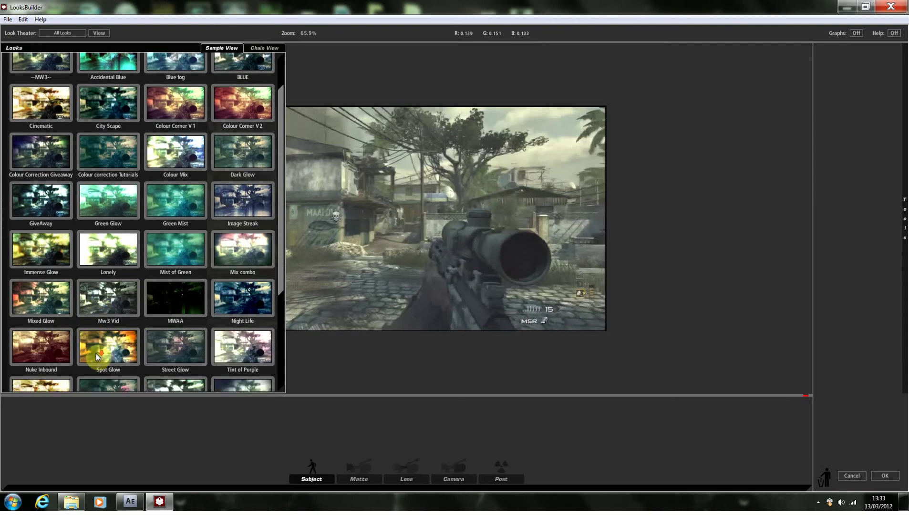
{"action": "scroll", "coordinate": [96, 354], "scroll_direction": "down", "scroll_amount": 1}
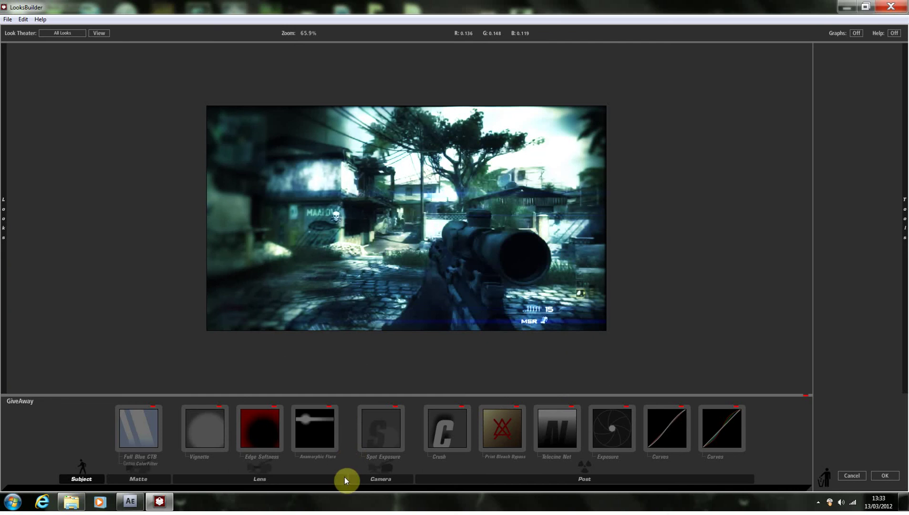
Delete Anamorphic Flare from the tool chain and accept the look with OK.
{"action": "left_click", "coordinate": [306, 433]}
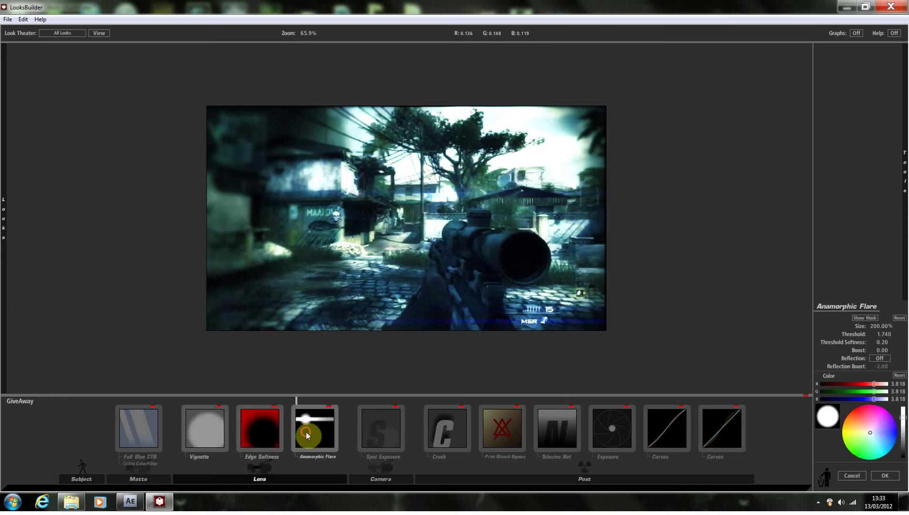
{"action": "key", "text": "Delete"}
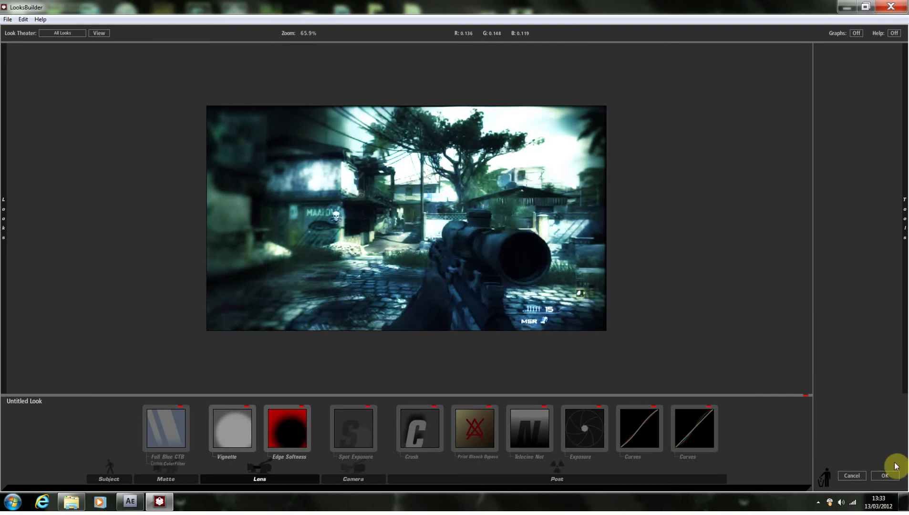
{"action": "left_click", "coordinate": [884, 475]}
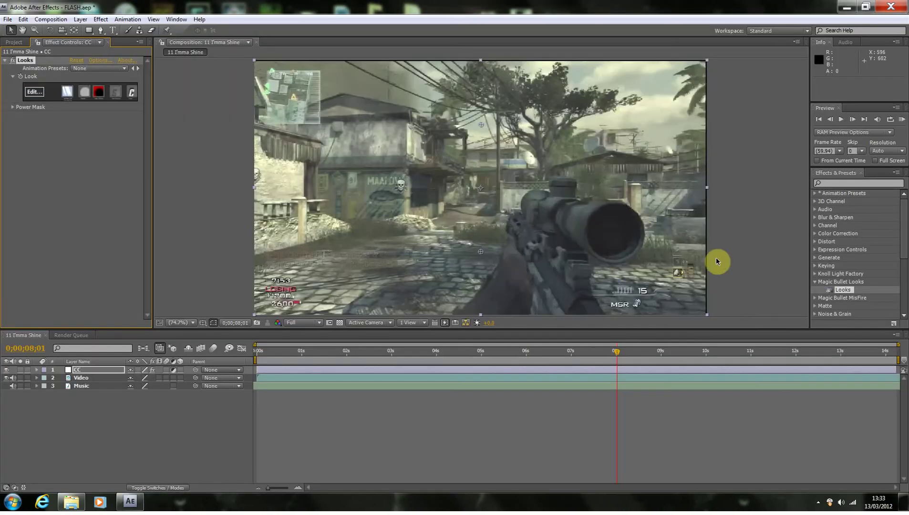
Collapse the Looks effect controls, then select the Video layer and show its audio levels.
{"action": "left_click", "coordinate": [741, 256]}
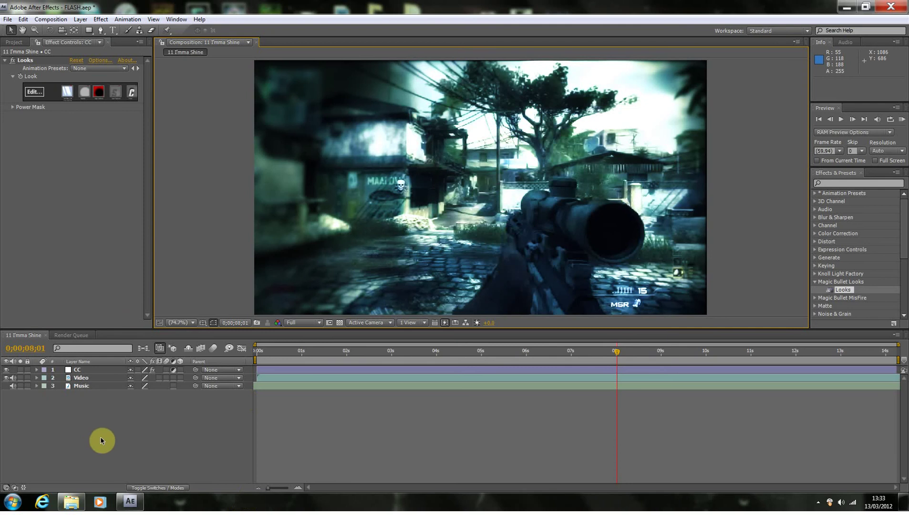
{"action": "left_click", "coordinate": [17, 79]}
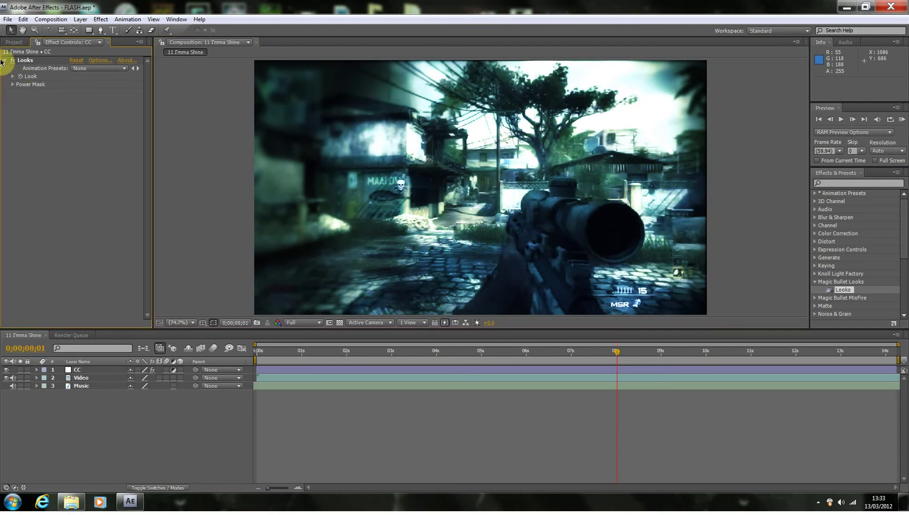
{"action": "left_click", "coordinate": [5, 60]}
{"action": "left_click", "coordinate": [22, 121]}
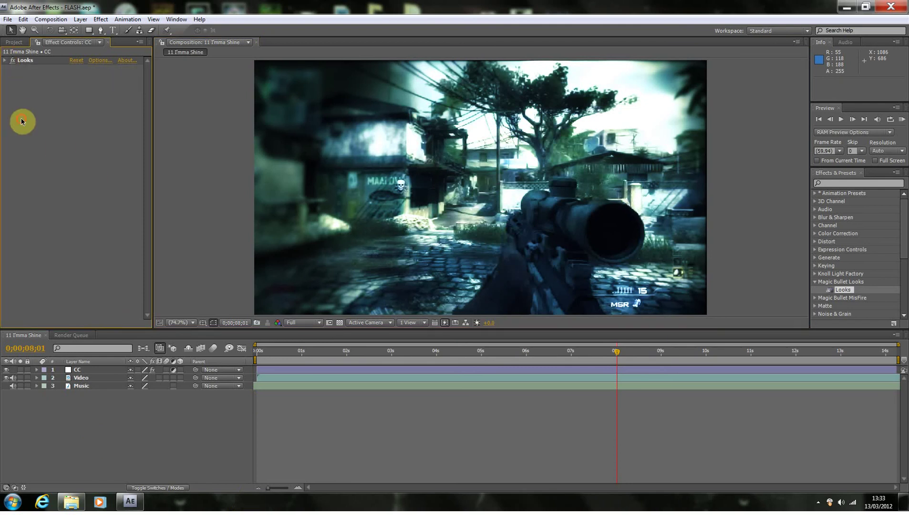
{"action": "left_click", "coordinate": [181, 467]}
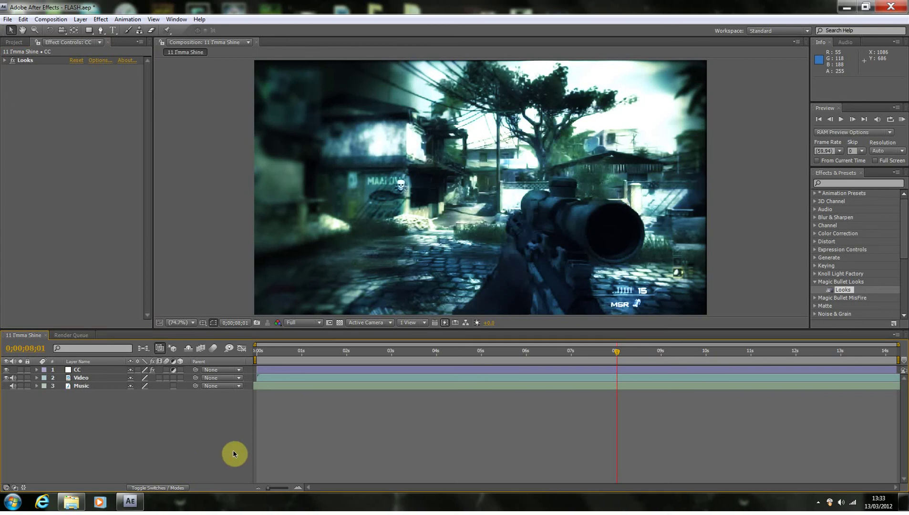
{"action": "left_click", "coordinate": [82, 377]}
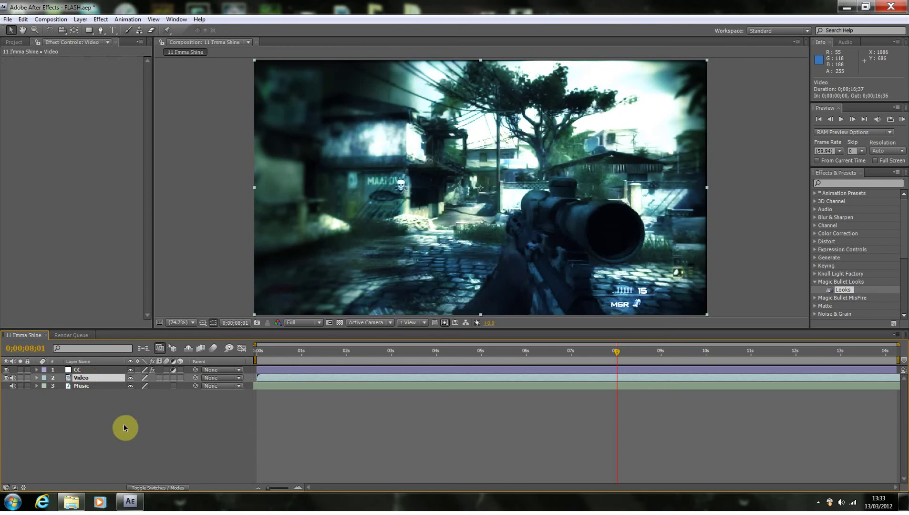
{"action": "key", "text": "l"}
{"action": "key", "text": "l"}
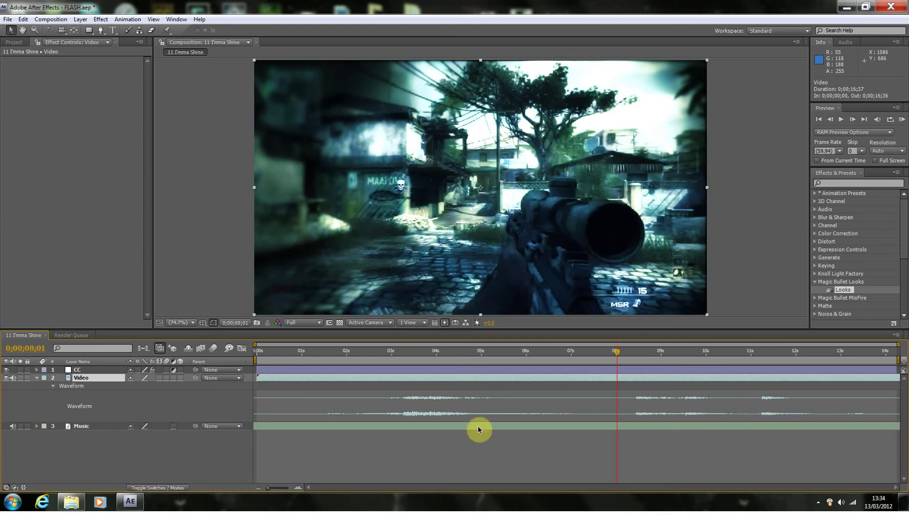
Mute the Music layer's audio and set the preview resolution to Half.
{"action": "left_click", "coordinate": [14, 427]}
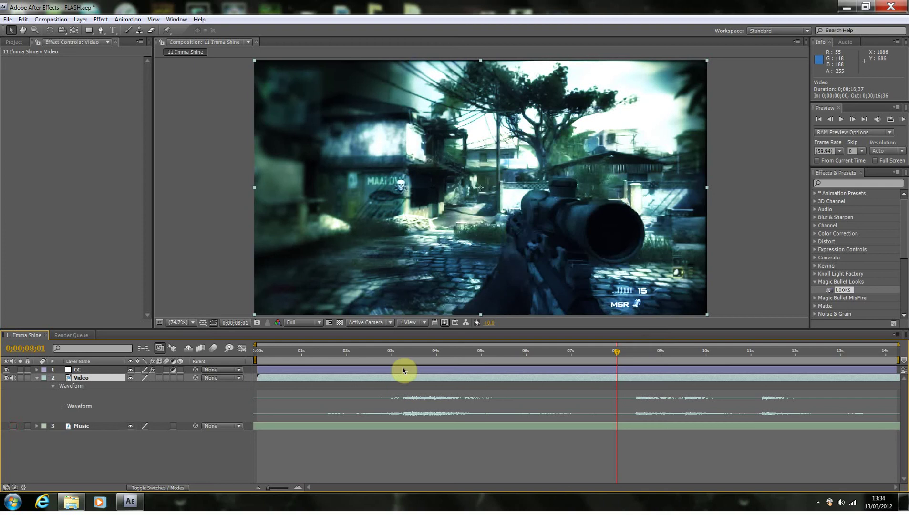
{"action": "left_click", "coordinate": [401, 350]}
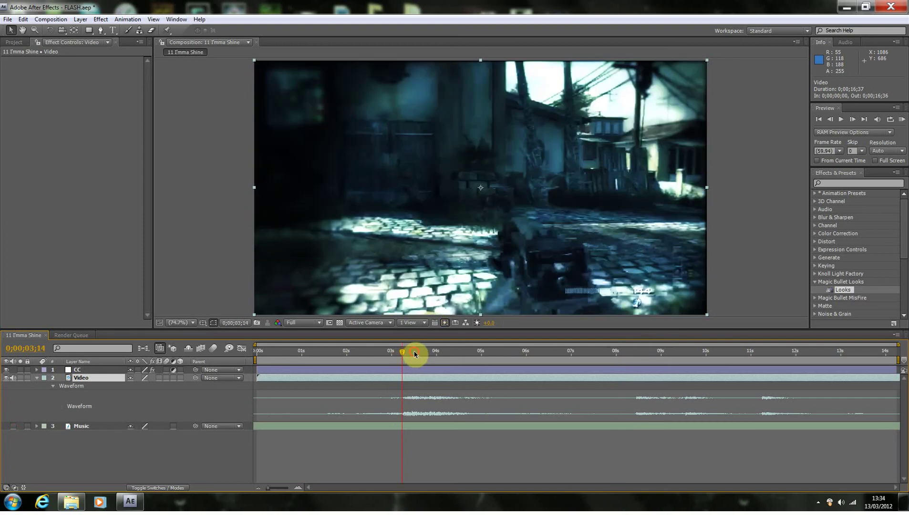
{"action": "left_click", "coordinate": [451, 351]}
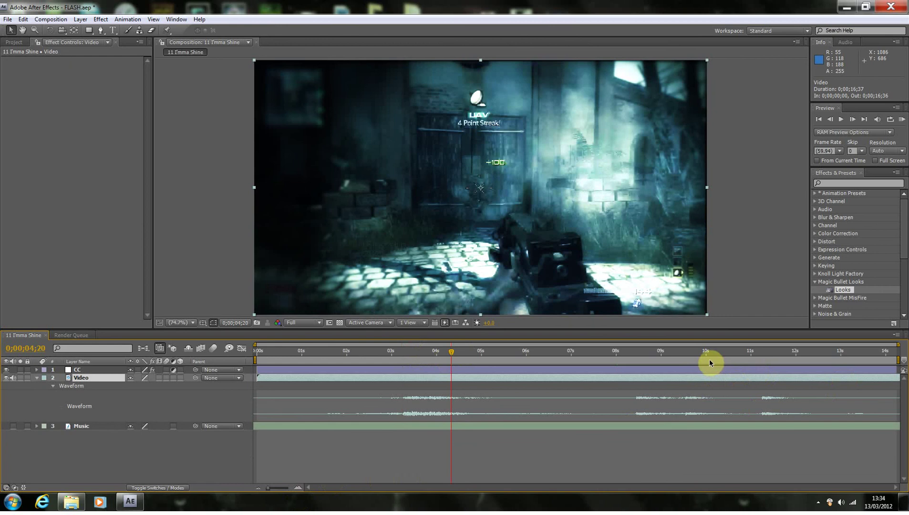
{"action": "left_click", "coordinate": [315, 324]}
{"action": "left_click", "coordinate": [305, 357]}
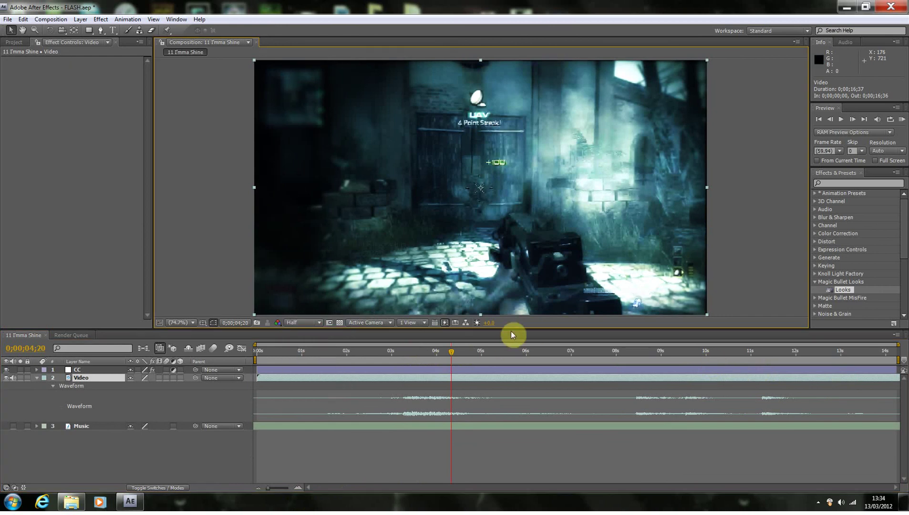
Scrub through the shots and settle the playhead on the gunshot at 0;00;08;25.
{"action": "left_click", "coordinate": [623, 352]}
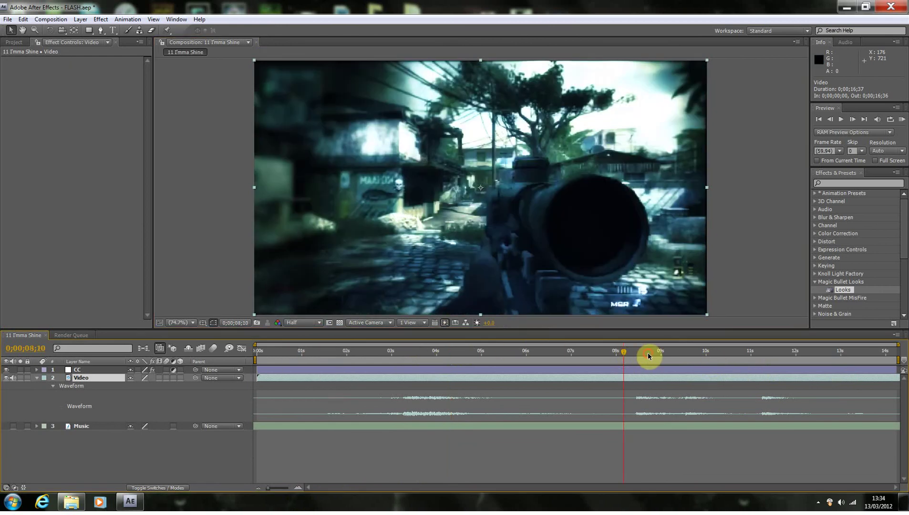
{"action": "left_click", "coordinate": [648, 354]}
{"action": "left_click", "coordinate": [687, 355]}
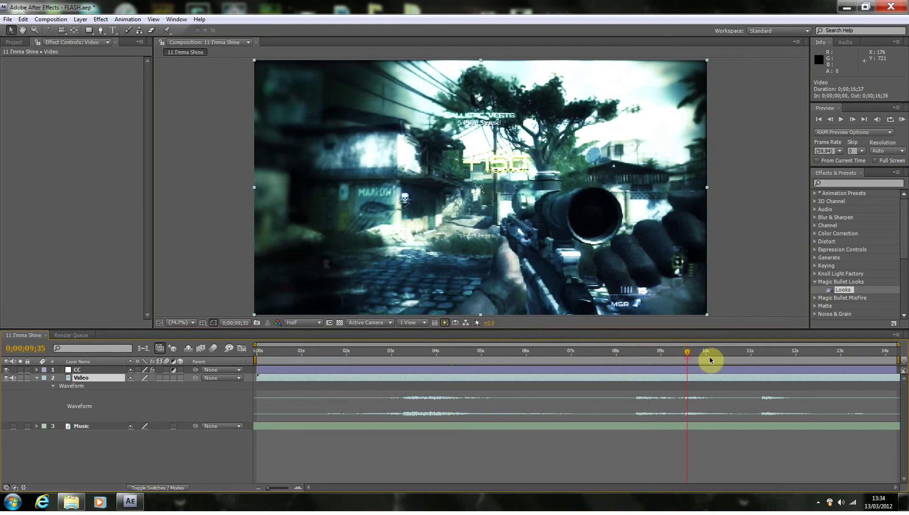
{"action": "left_click", "coordinate": [761, 353]}
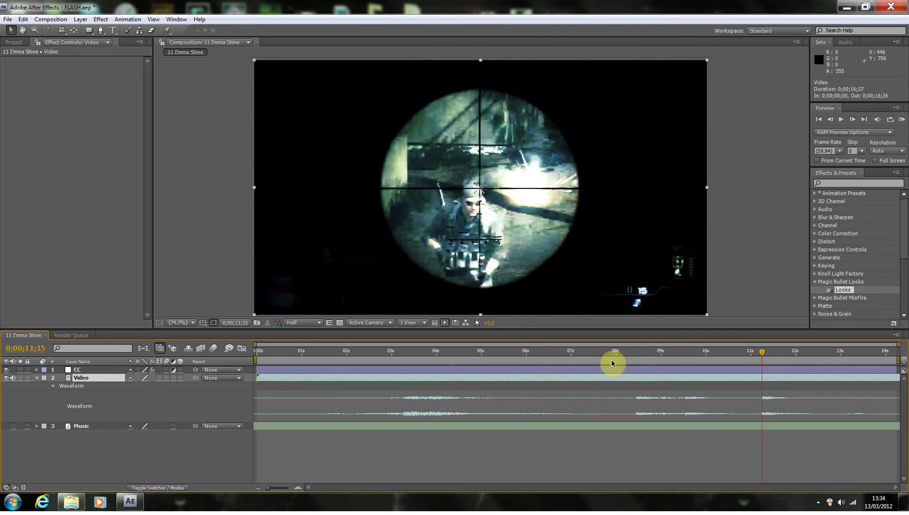
{"action": "left_click", "coordinate": [627, 354]}
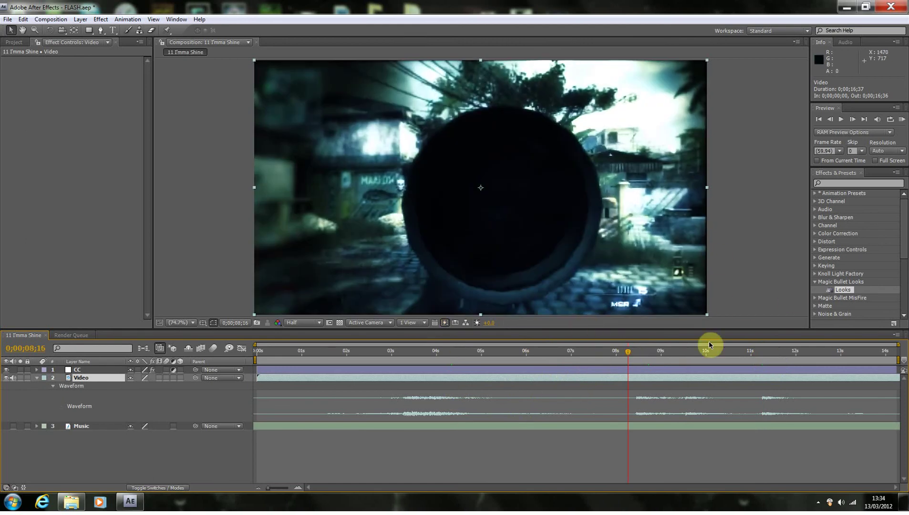
{"action": "left_click", "coordinate": [635, 353]}
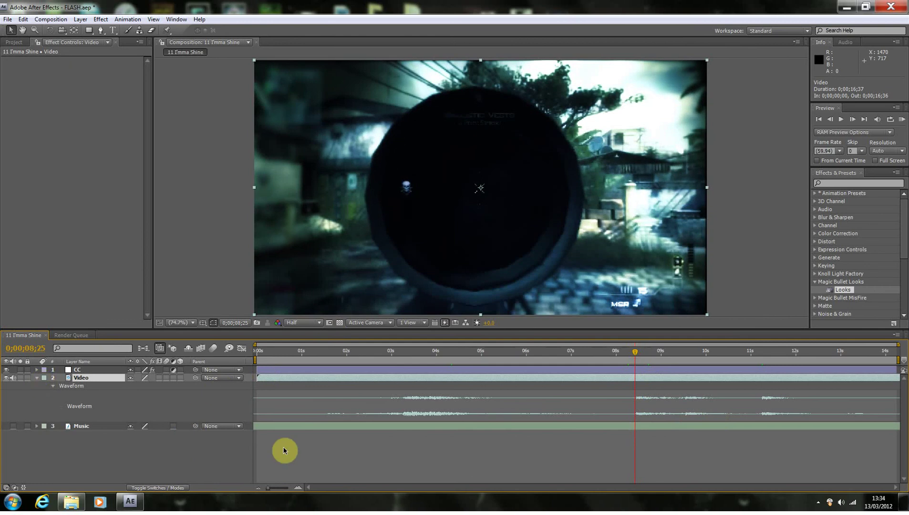
Create a composition-sized solid coloured pure white (FFFFFF), White Solid 1.
{"action": "left_click", "coordinate": [173, 450]}
{"action": "right_click", "coordinate": [174, 451]}
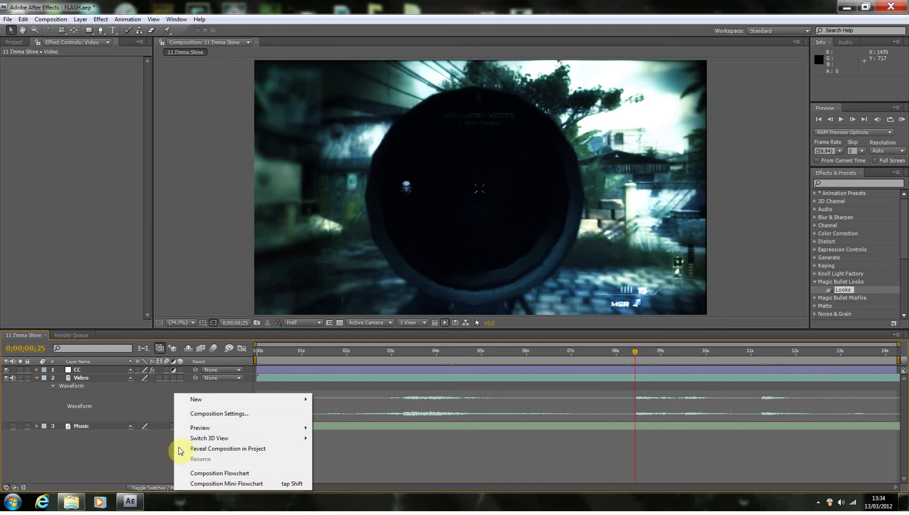
{"action": "mouse_move", "coordinate": [256, 397]}
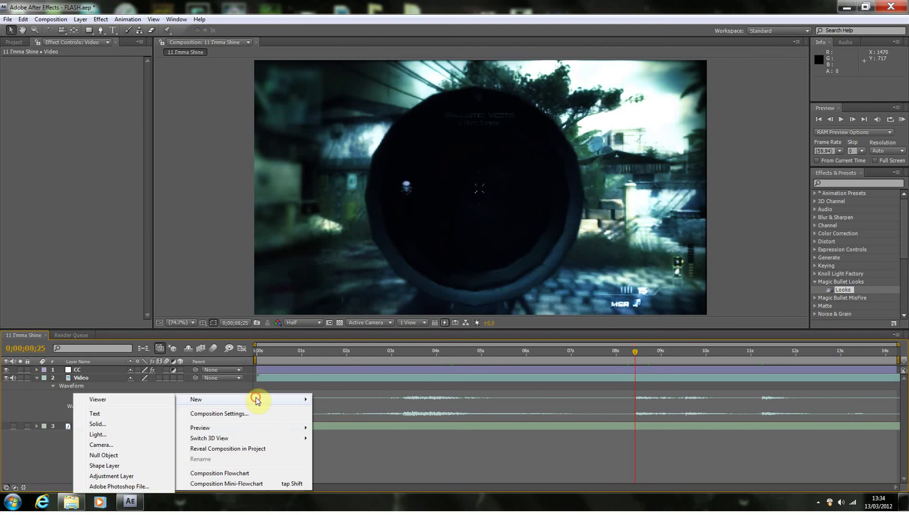
{"action": "left_click", "coordinate": [152, 425]}
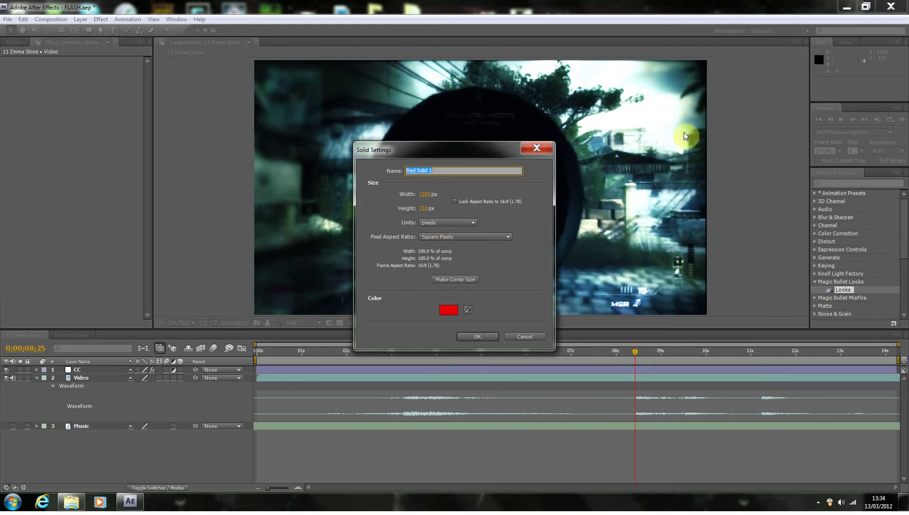
{"action": "left_click", "coordinate": [457, 280]}
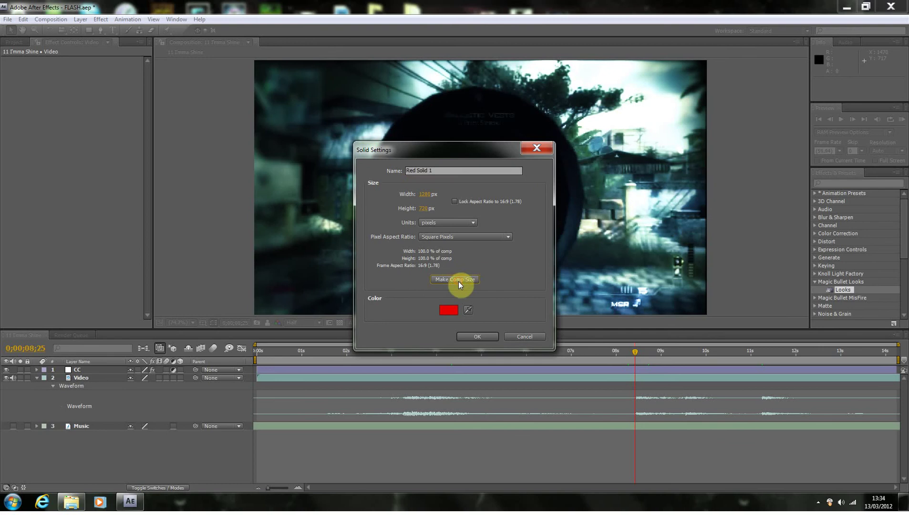
{"action": "left_click", "coordinate": [456, 312]}
{"action": "left_click_drag", "start_coordinate": [382, 209], "coordinate": [325, 183]}
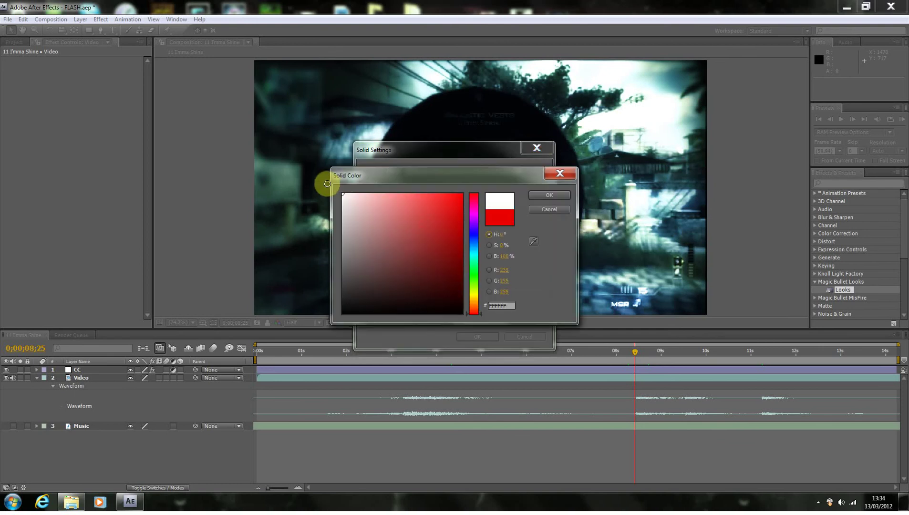
{"action": "left_click", "coordinate": [535, 193]}
{"action": "left_click", "coordinate": [477, 336]}
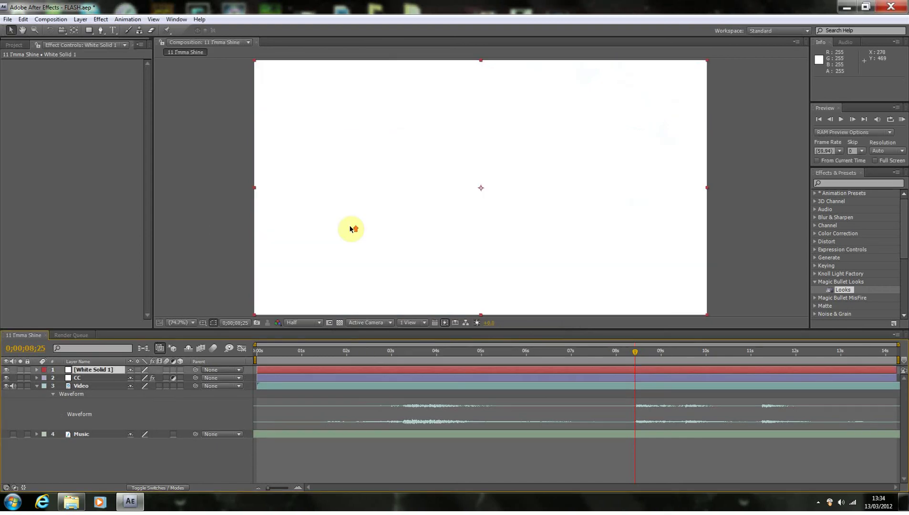
Fit the composition in the viewer, collapse the Video waveform, and select White Solid 1.
{"action": "key", "text": "comma"}
{"action": "key", "text": "comma"}
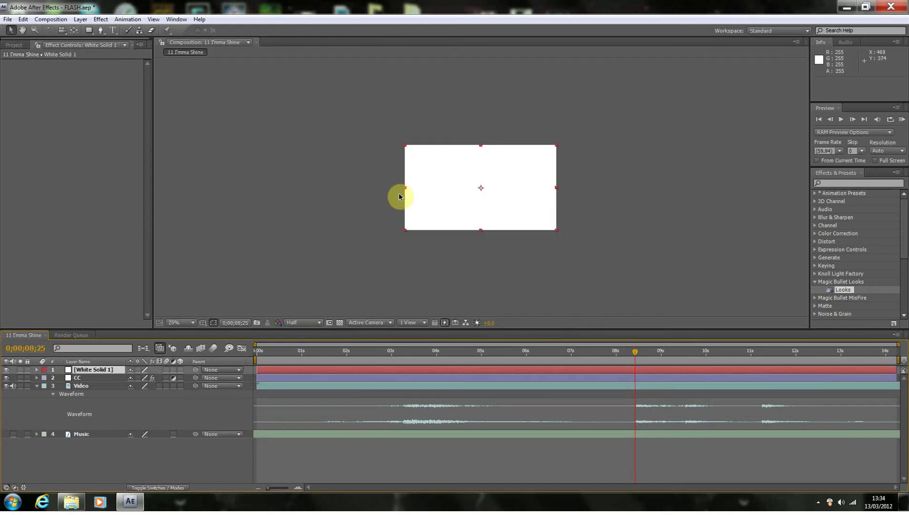
{"action": "key", "text": "period"}
{"action": "key", "text": "period"}
{"action": "key", "text": "comma"}
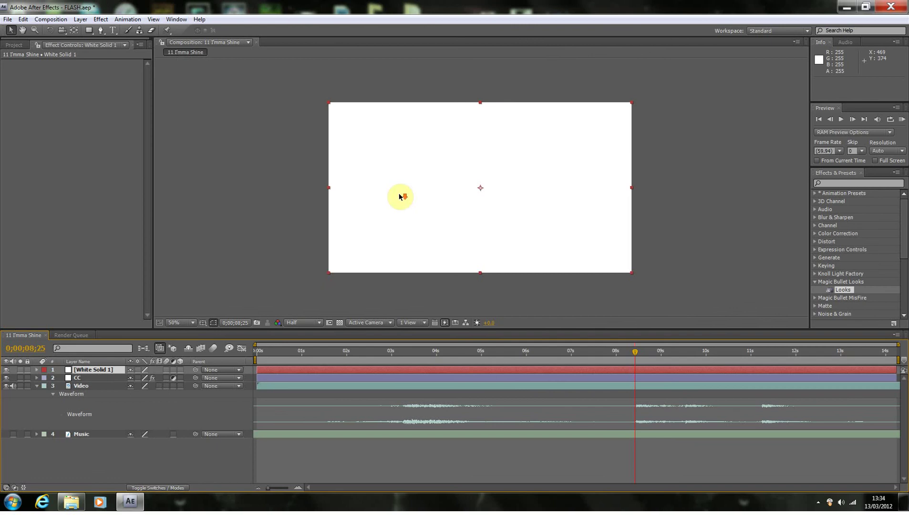
{"action": "left_click", "coordinate": [191, 323]}
{"action": "left_click", "coordinate": [191, 152]}
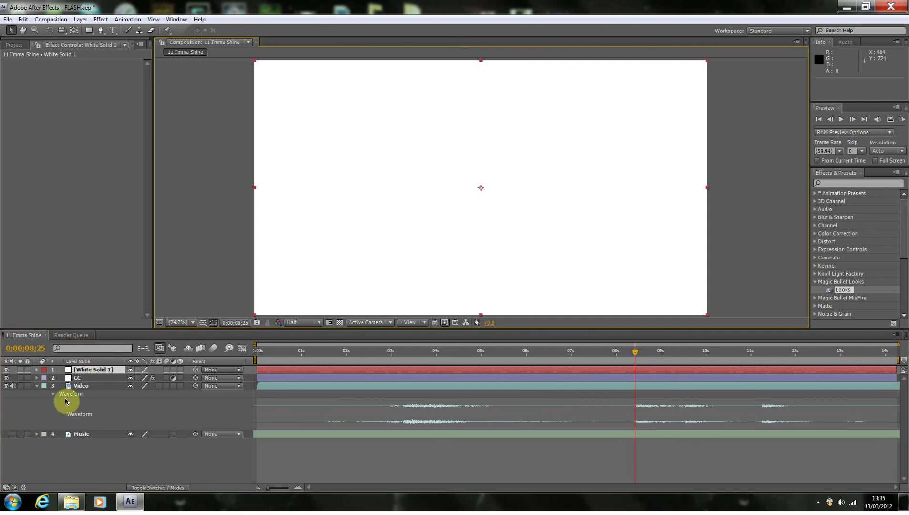
{"action": "left_click", "coordinate": [36, 386]}
{"action": "left_click", "coordinate": [85, 372]}
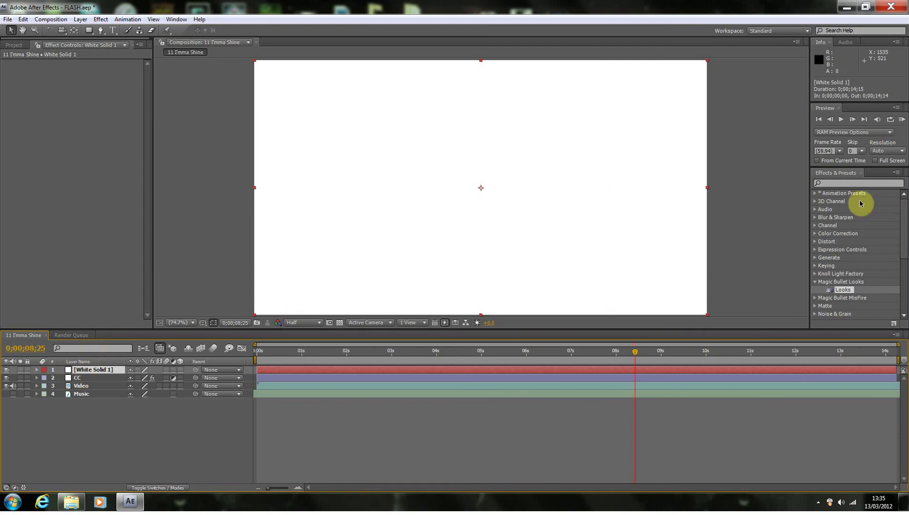
Search 'fill' in Effects & Presets and apply the Fill effect to White Solid 1.
{"action": "left_click", "coordinate": [814, 282]}
{"action": "left_click", "coordinate": [834, 181]}
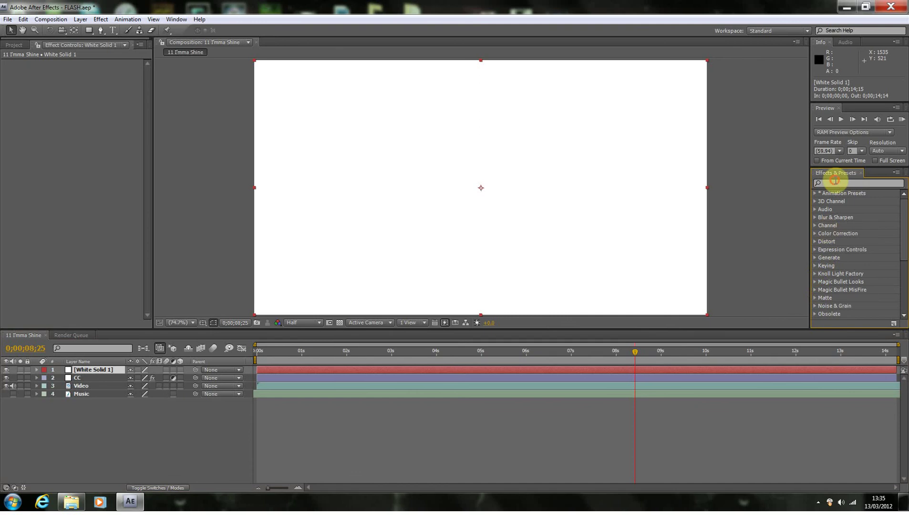
{"action": "type", "text": "fill"}
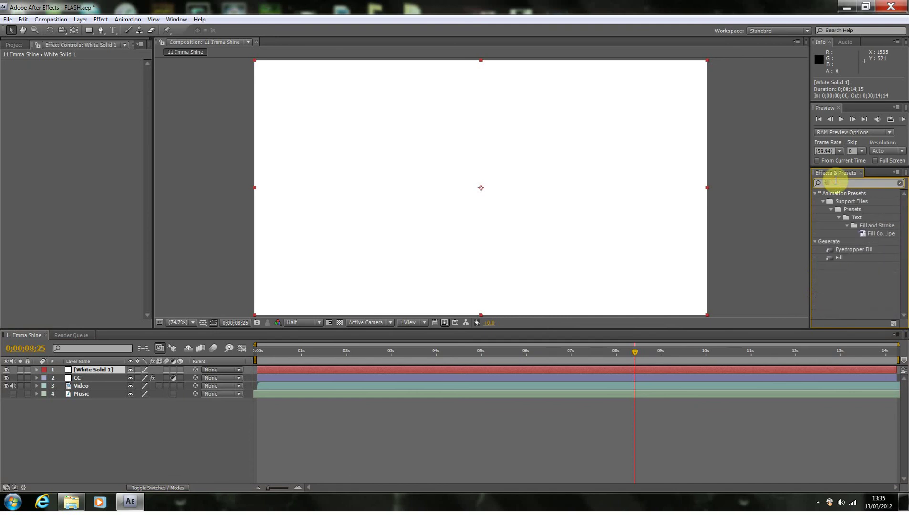
{"action": "left_click_drag", "start_coordinate": [838, 257], "coordinate": [115, 371]}
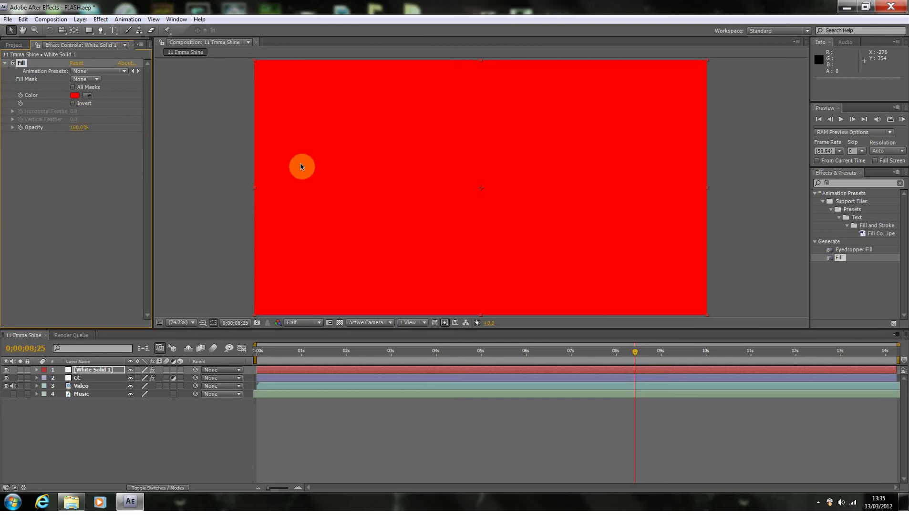
Change White Solid 1's blending mode to Add.
{"action": "right_click", "coordinate": [382, 409]}
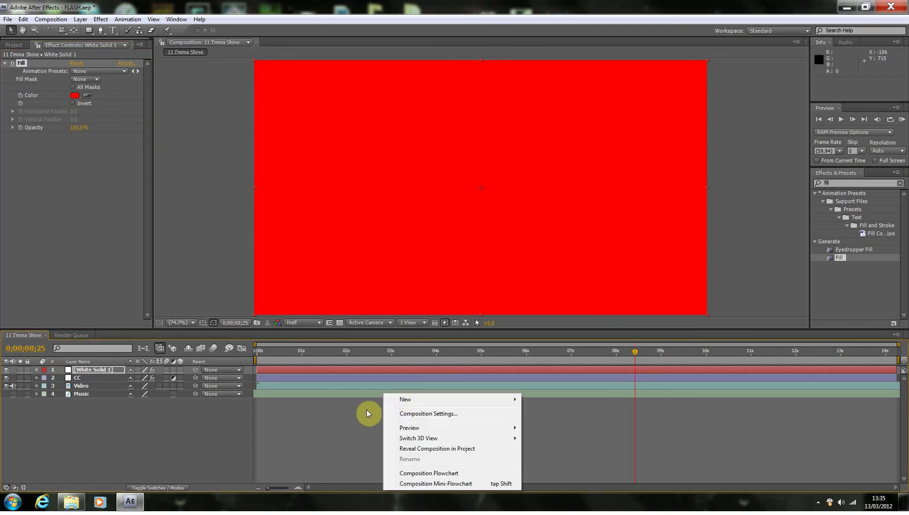
{"action": "left_click", "coordinate": [716, 275]}
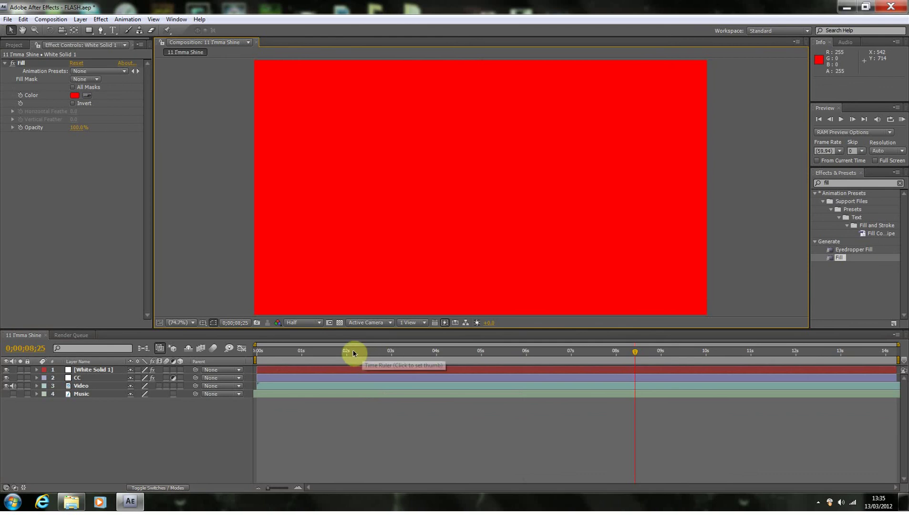
{"action": "left_click", "coordinate": [106, 369]}
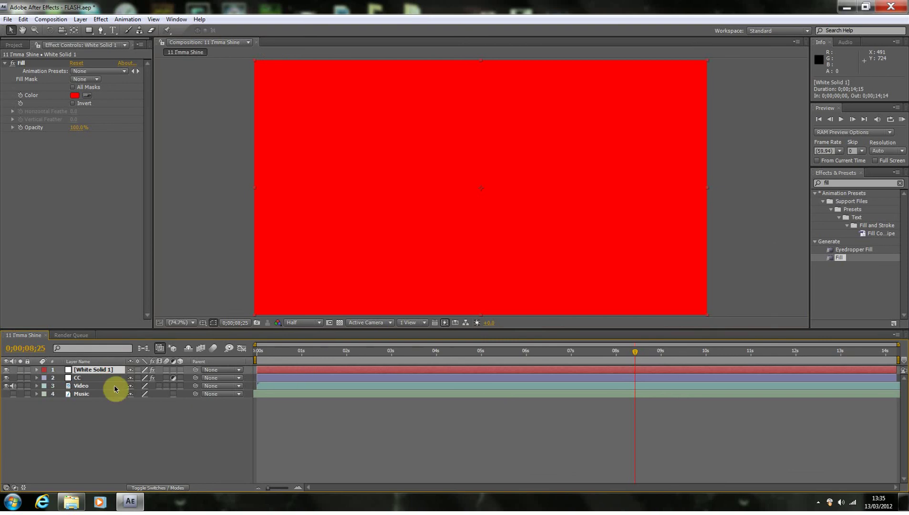
{"action": "right_click", "coordinate": [86, 377]}
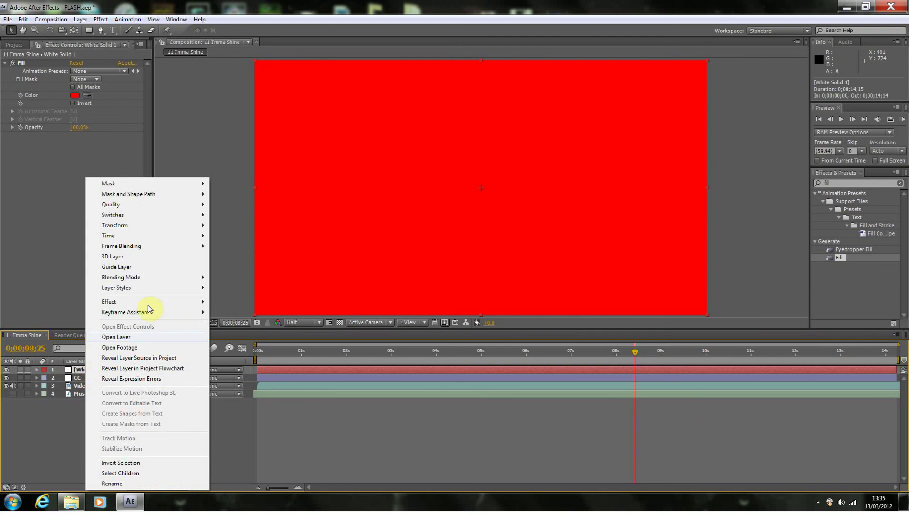
{"action": "mouse_move", "coordinate": [150, 279]}
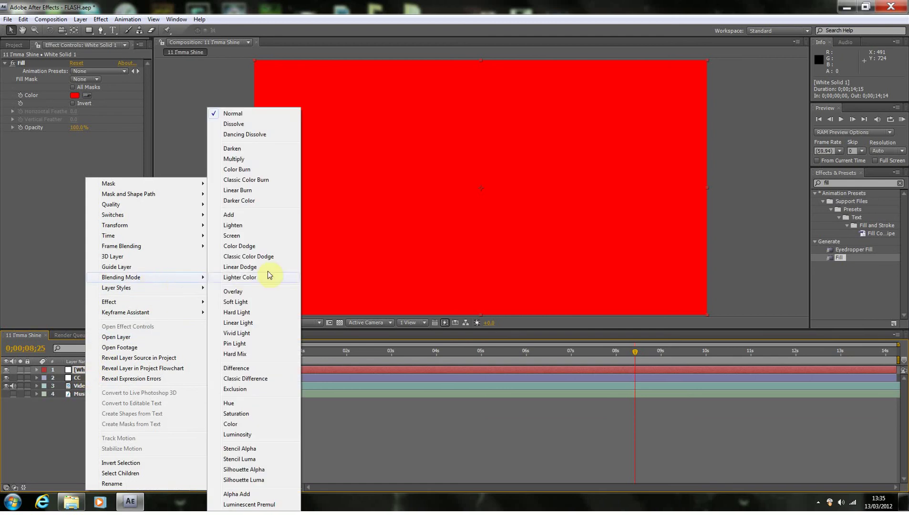
{"action": "left_click", "coordinate": [264, 216]}
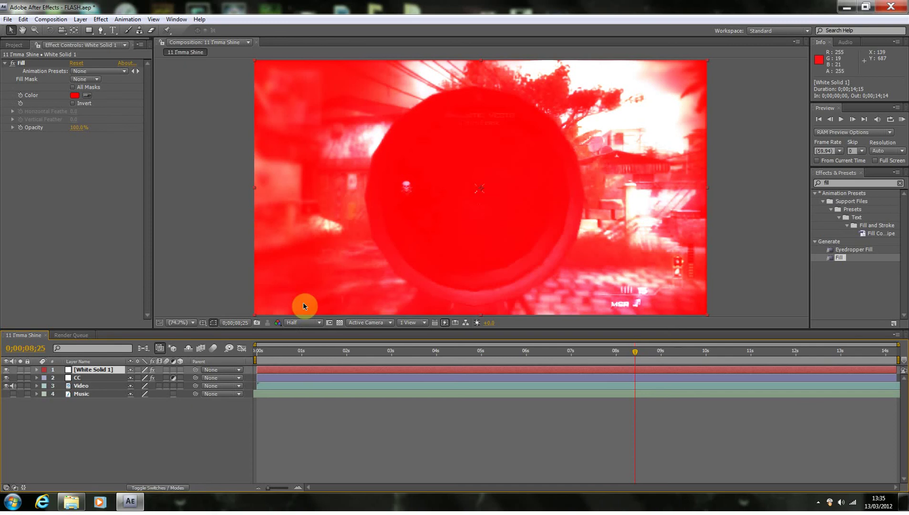
Move White Solid 1 beneath the CC layer and temporarily hide it.
{"action": "left_click_drag", "start_coordinate": [93, 370], "coordinate": [87, 385]}
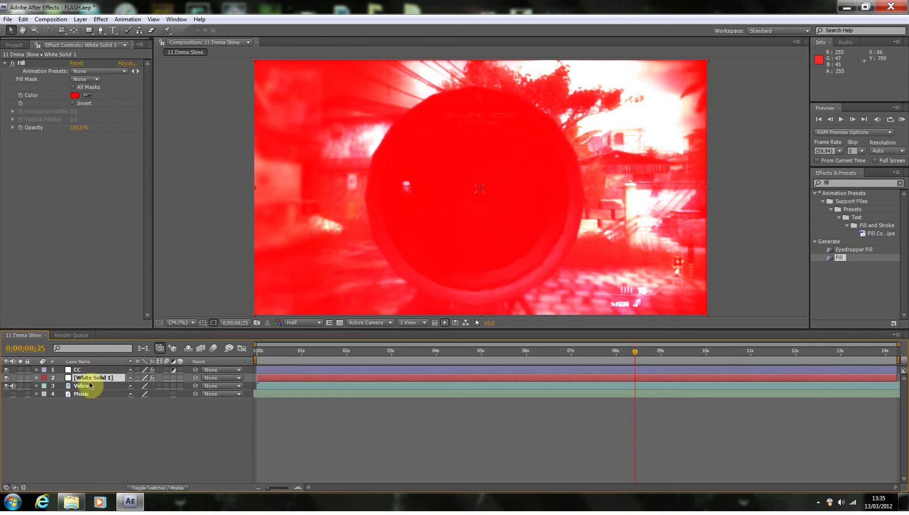
{"action": "left_click", "coordinate": [724, 241]}
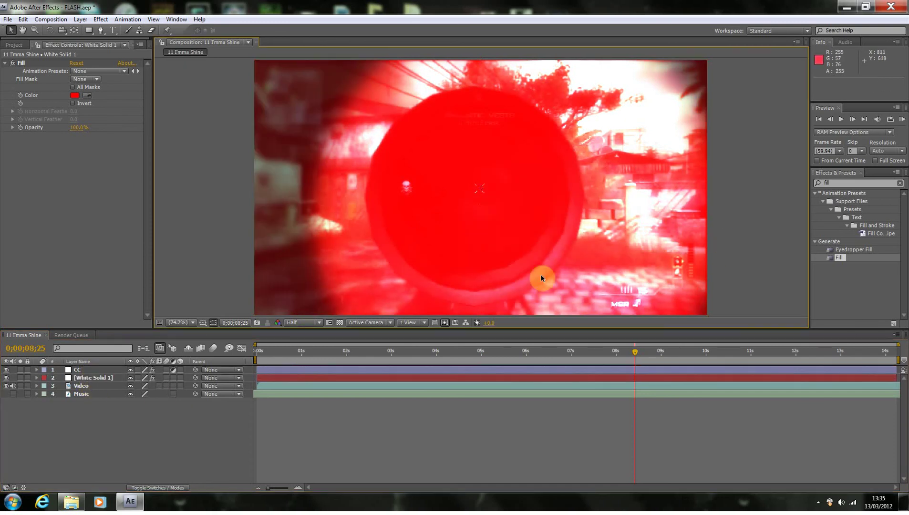
{"action": "left_click", "coordinate": [6, 377]}
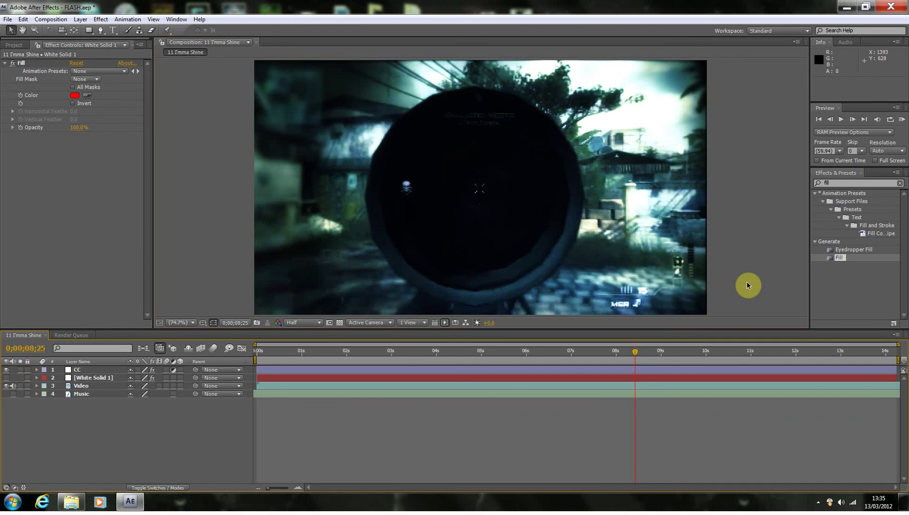
Set White Solid 1's Opacity to 50% and make the red fill visible again.
{"action": "left_click", "coordinate": [100, 380]}
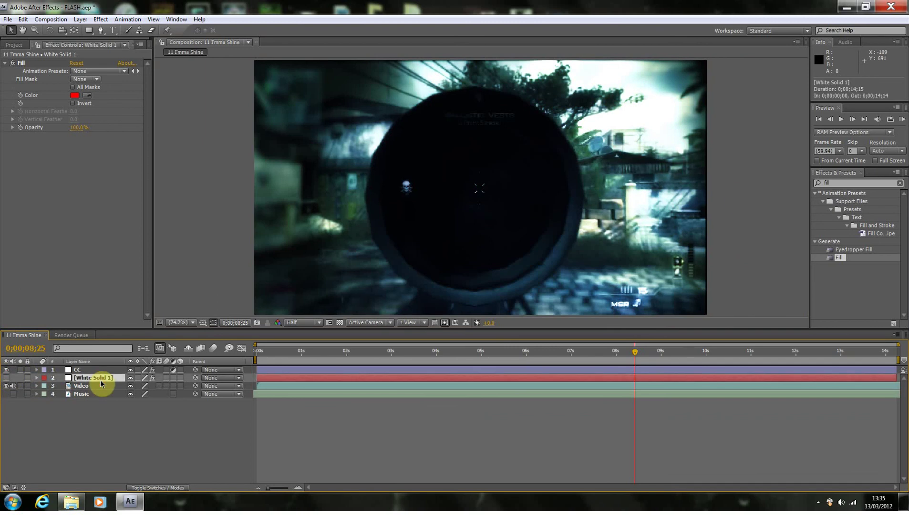
{"action": "key", "text": "t"}
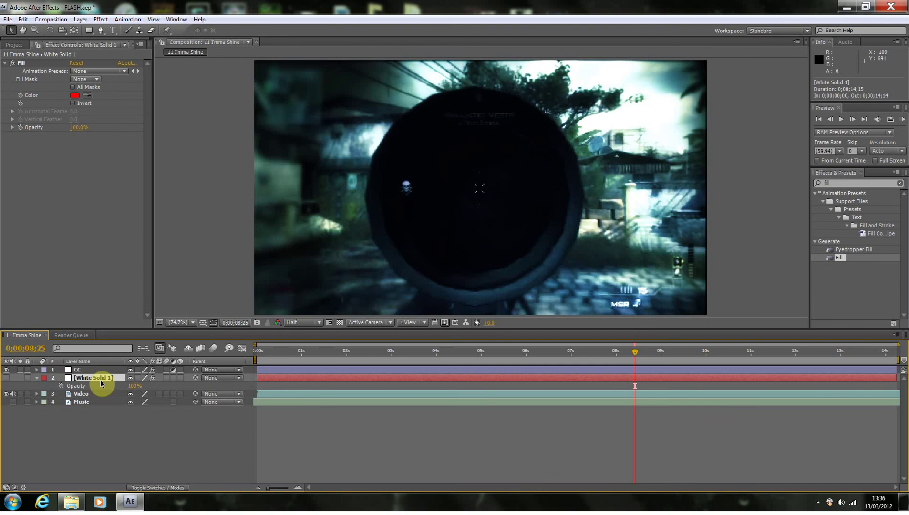
{"action": "left_click", "coordinate": [132, 386]}
{"action": "type", "text": "50"}
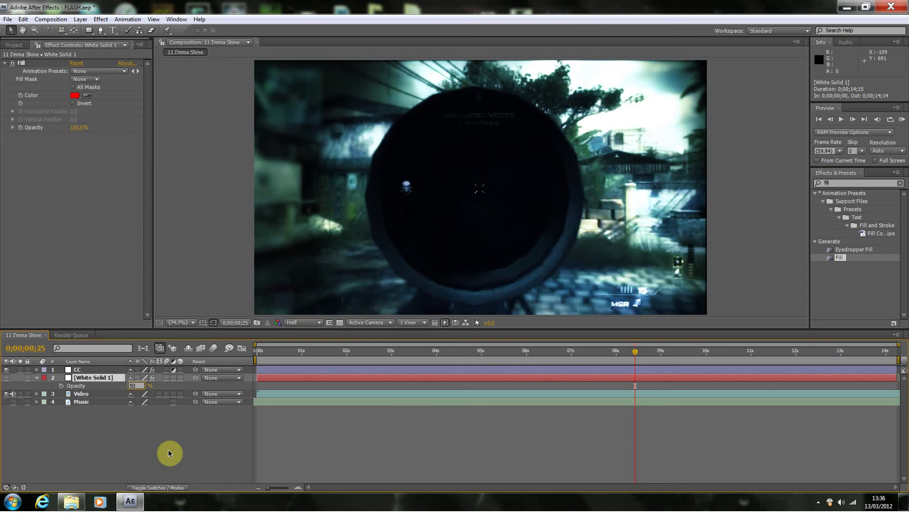
{"action": "key", "text": "Return"}
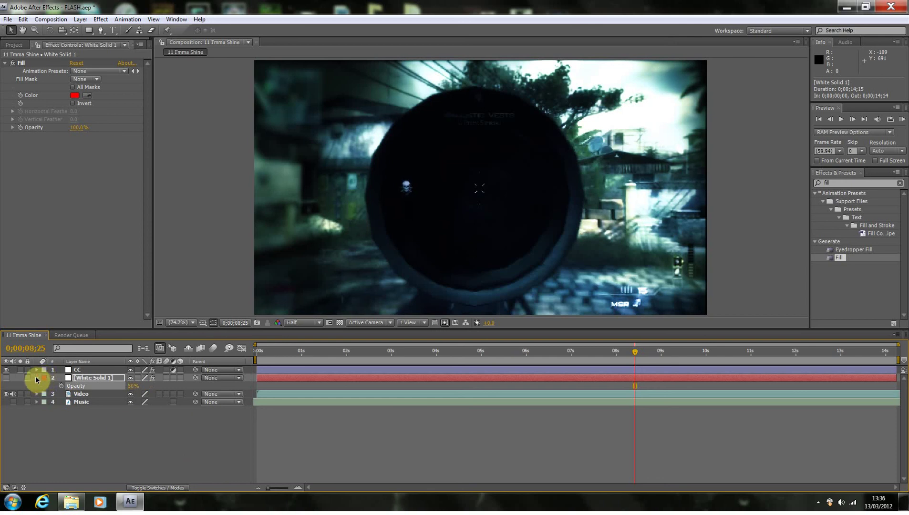
{"action": "left_click", "coordinate": [7, 378]}
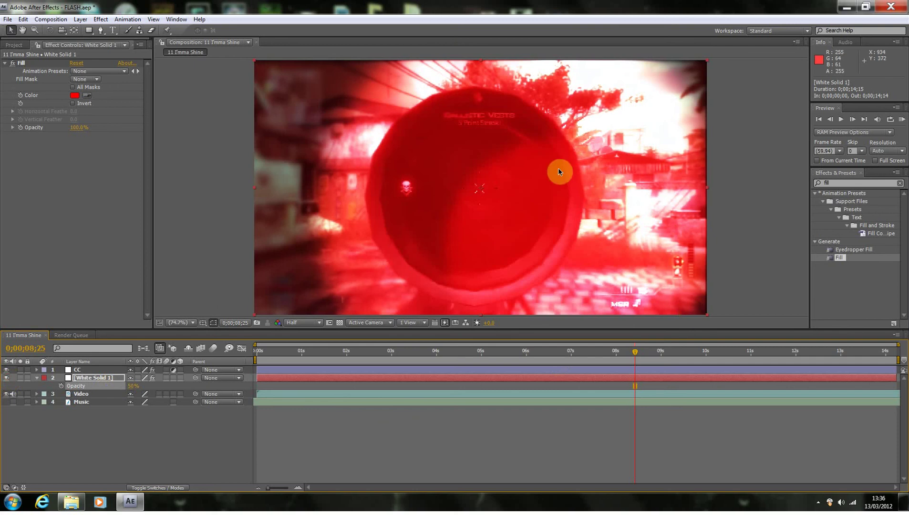
{"action": "left_click", "coordinate": [734, 241]}
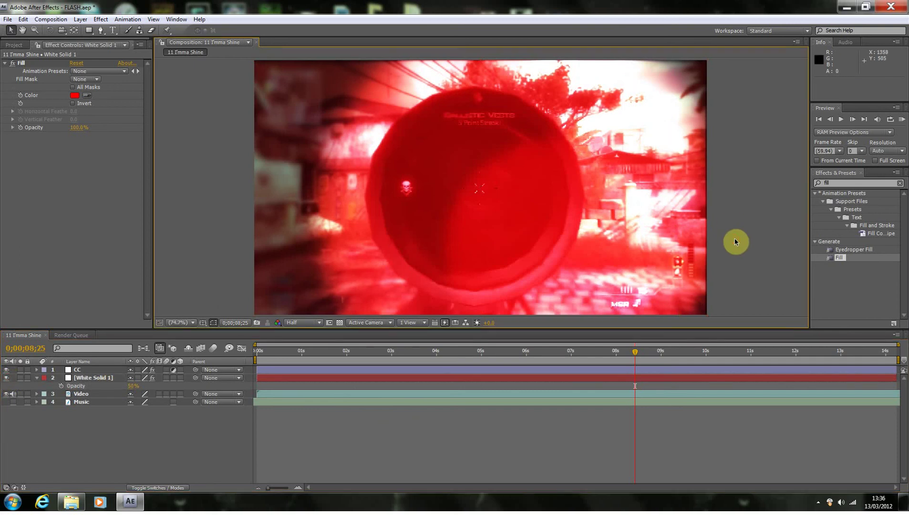
{"action": "scroll", "coordinate": [725, 234], "scroll_direction": "down", "scroll_amount": 1}
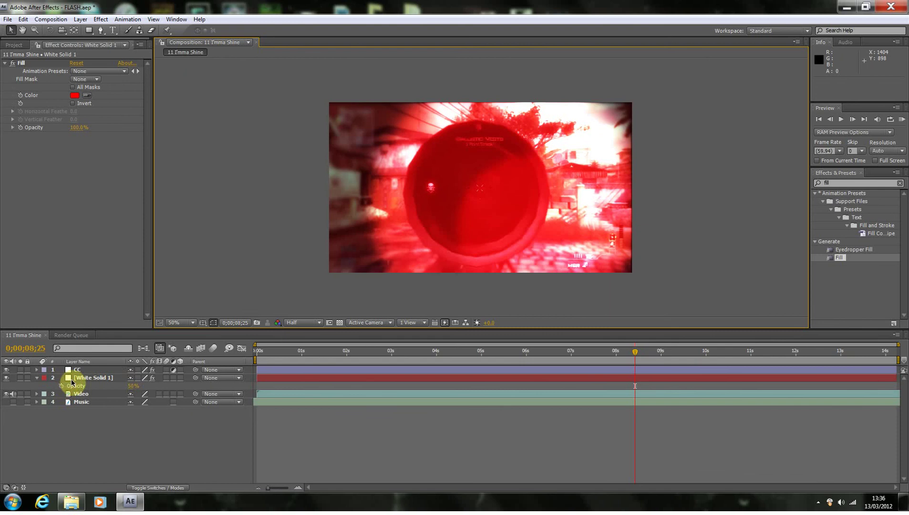
Reveal the Video layer's audio waveform to locate the gunshot.
{"action": "left_click", "coordinate": [37, 377]}
{"action": "left_click", "coordinate": [77, 385]}
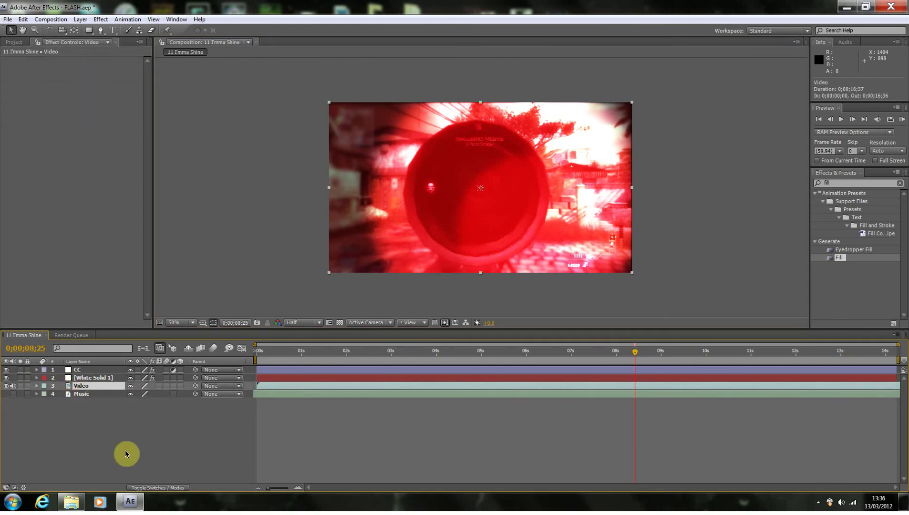
{"action": "key", "text": "l"}
{"action": "key", "text": "l"}
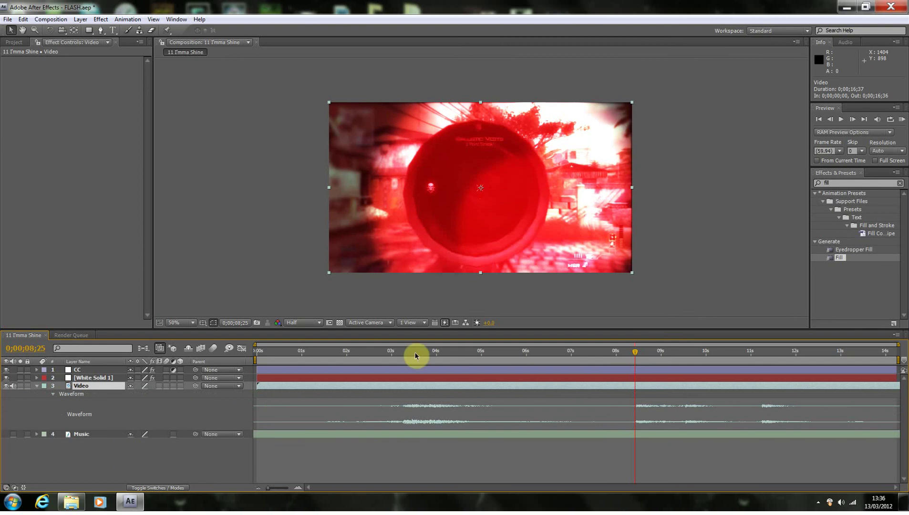
{"action": "left_click", "coordinate": [853, 119]}
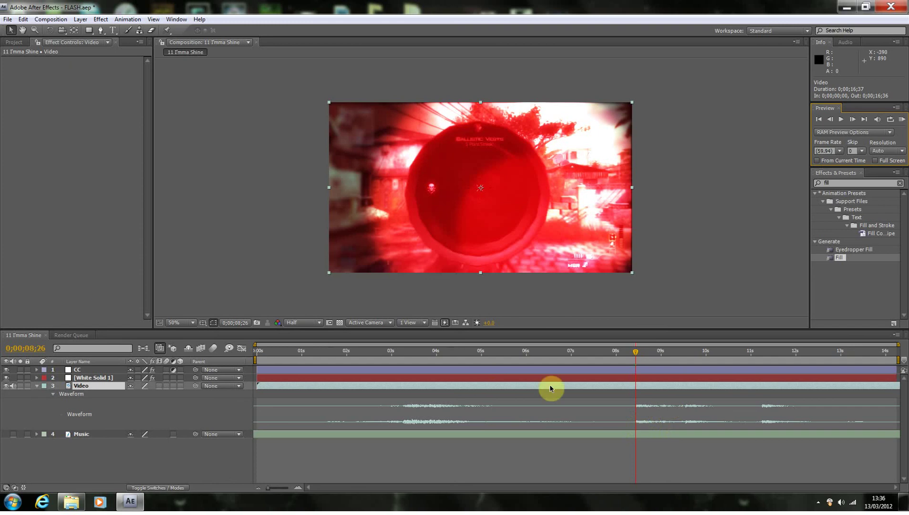
Trim White Solid 1 to a short span with Alt+[ and Alt+] at the playhead.
{"action": "left_click", "coordinate": [92, 378]}
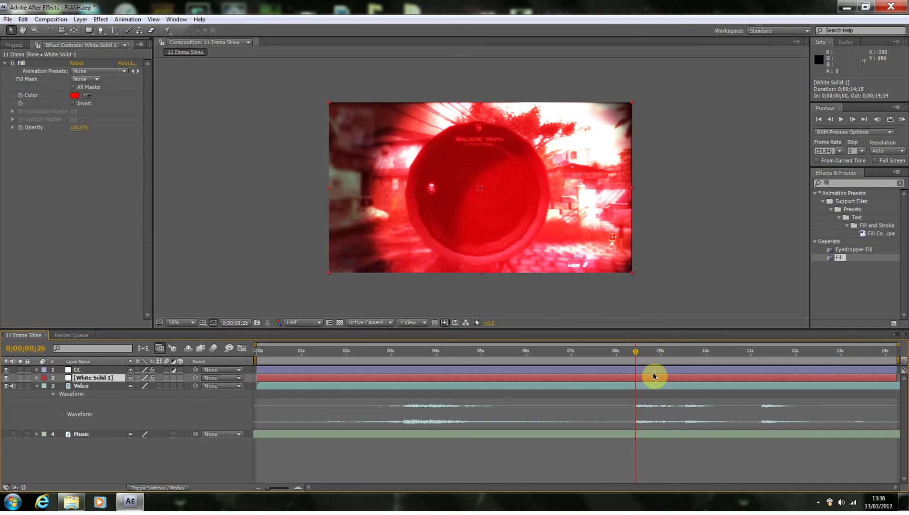
{"action": "key", "text": "alt+bracketleft"}
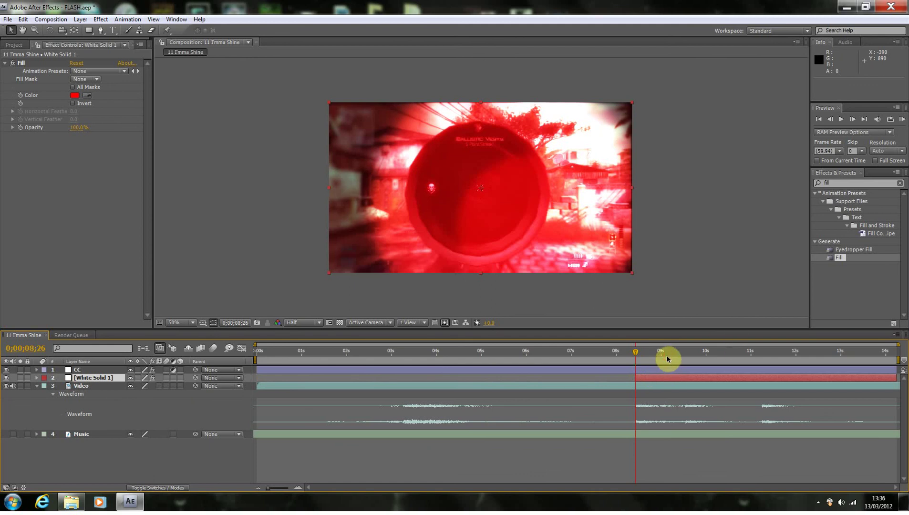
{"action": "left_click", "coordinate": [667, 358]}
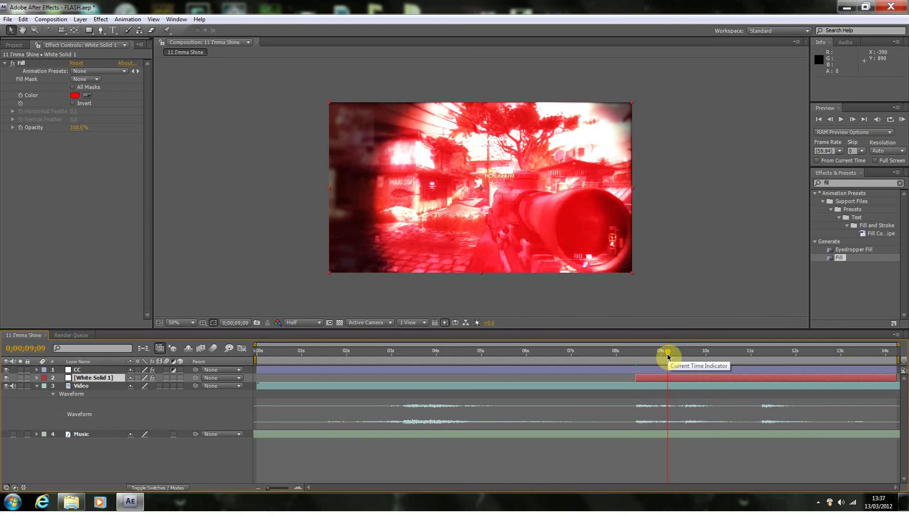
{"action": "key", "text": "alt+bracketright"}
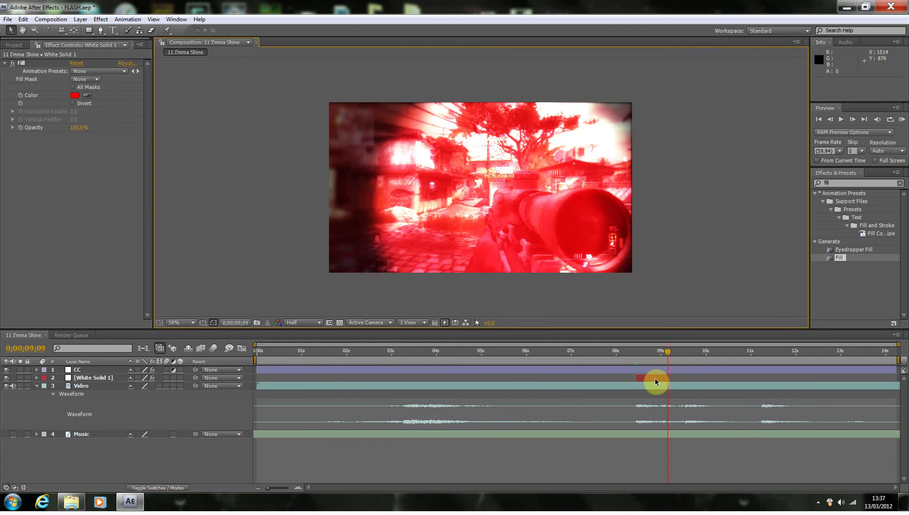
Slide the trimmed flash to about 08;27–09;04 and scrub through it to check timing.
{"action": "left_click_drag", "start_coordinate": [655, 383], "coordinate": [773, 378]}
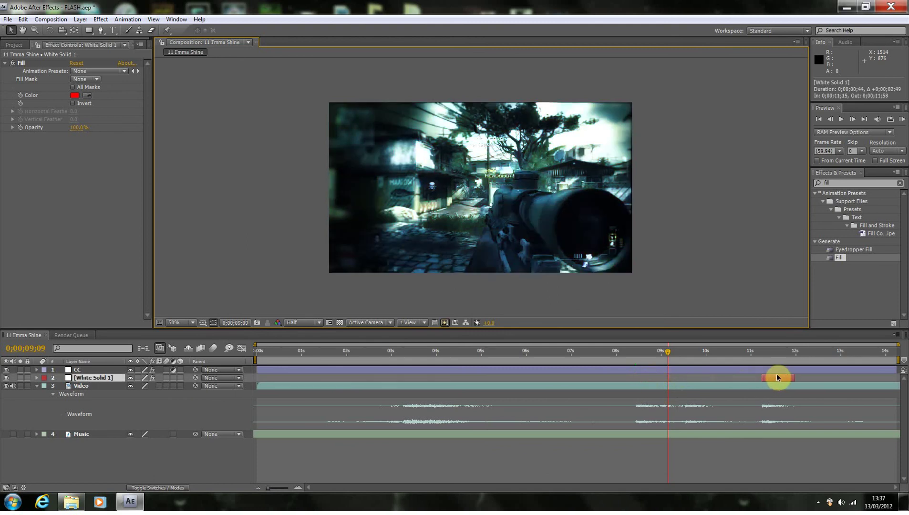
{"action": "left_click", "coordinate": [785, 377]}
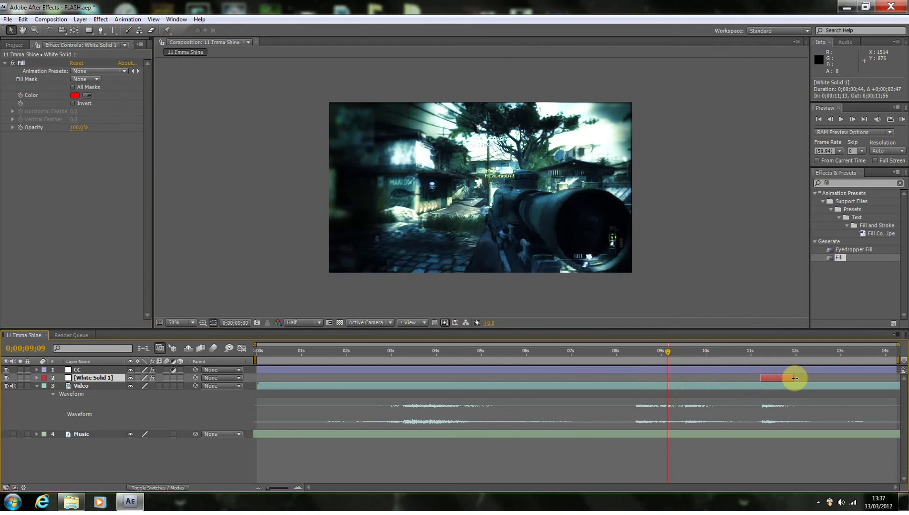
{"action": "left_click_drag", "start_coordinate": [792, 377], "coordinate": [650, 386]}
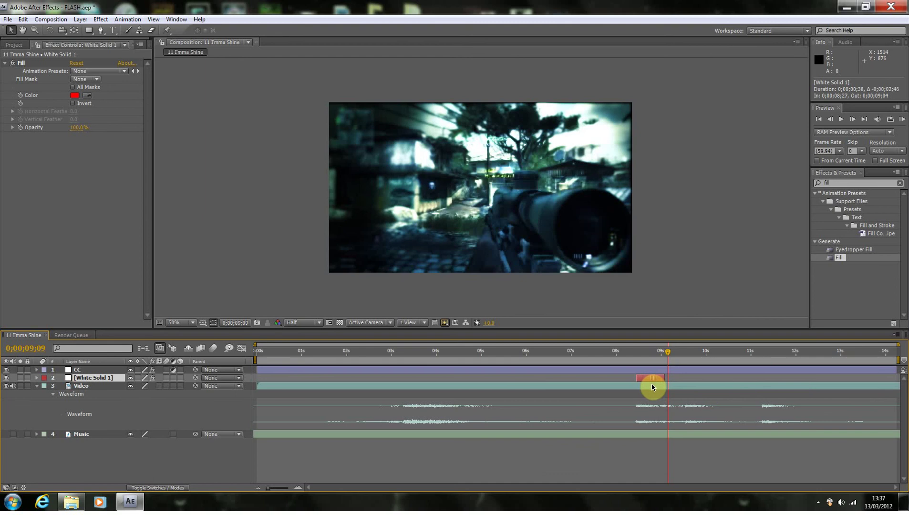
{"action": "left_click_drag", "start_coordinate": [652, 387], "coordinate": [651, 377]}
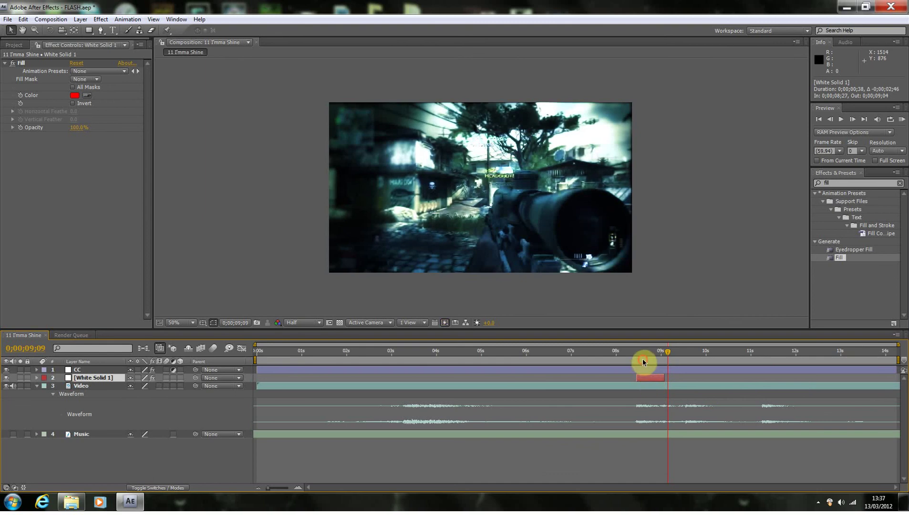
{"action": "left_click", "coordinate": [642, 356]}
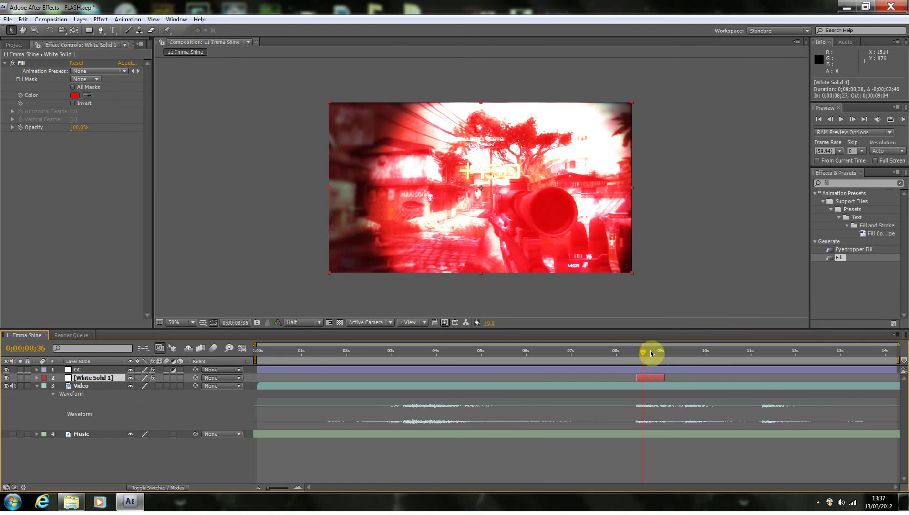
{"action": "left_click", "coordinate": [652, 352]}
{"action": "left_click", "coordinate": [660, 352]}
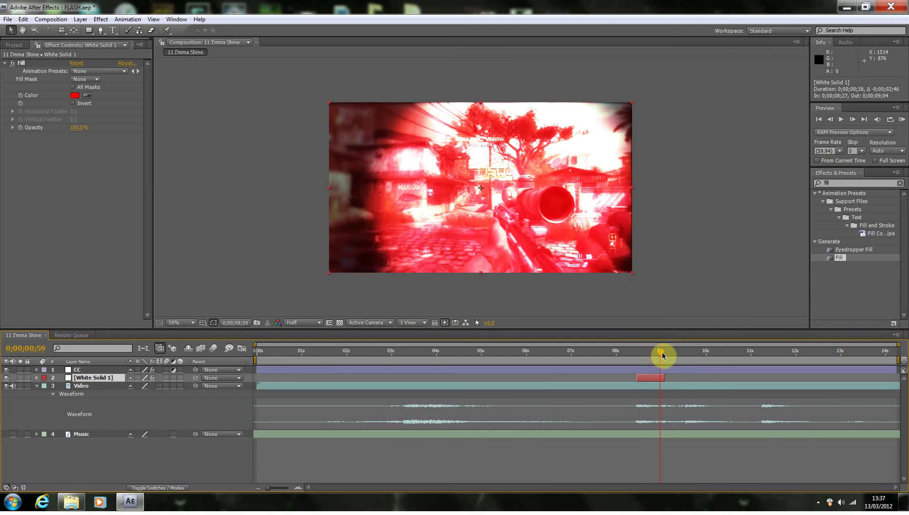
{"action": "left_click", "coordinate": [665, 352]}
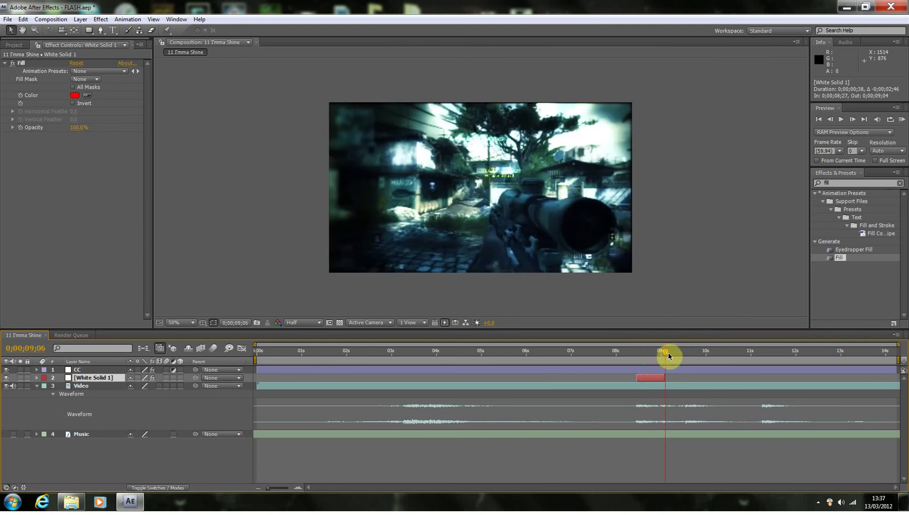
Hide the waveform and start an Opacity keyframe for White Solid 1 at 8;27.
{"action": "left_click", "coordinate": [37, 386]}
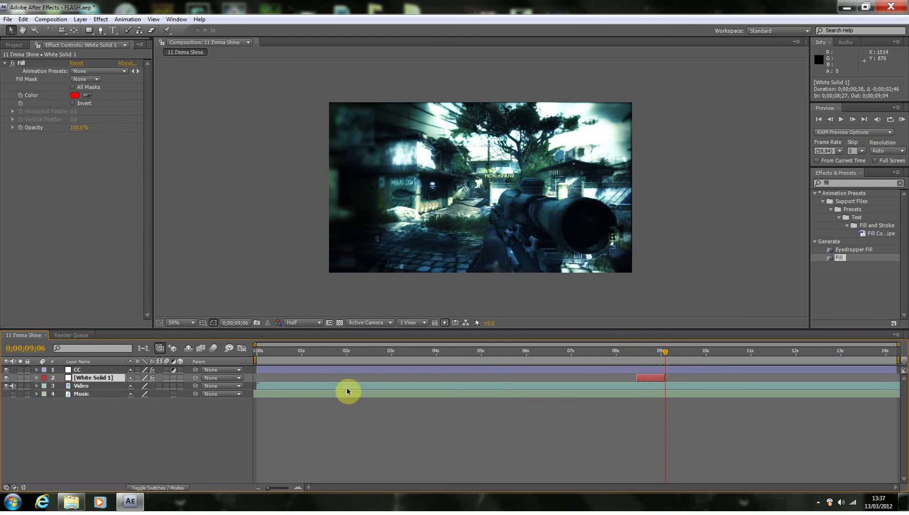
{"action": "left_click", "coordinate": [36, 377]}
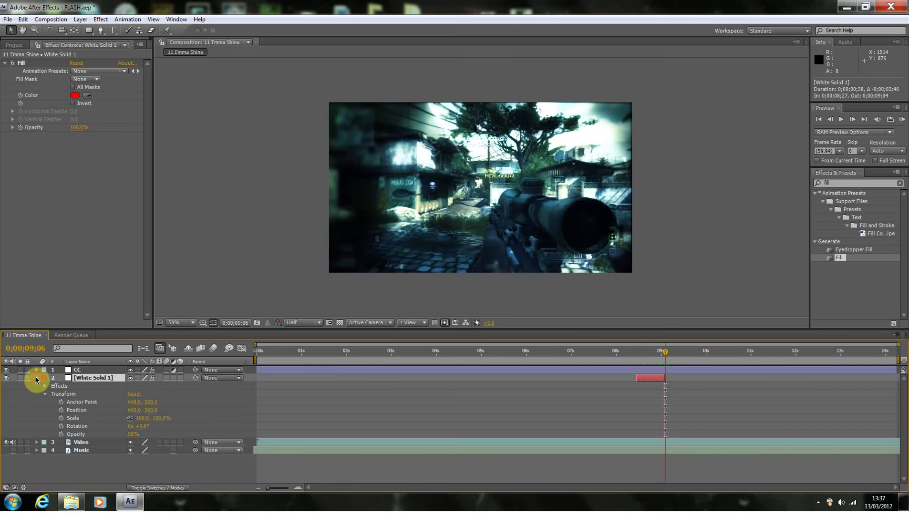
{"action": "left_click", "coordinate": [36, 377]}
{"action": "key", "text": "t"}
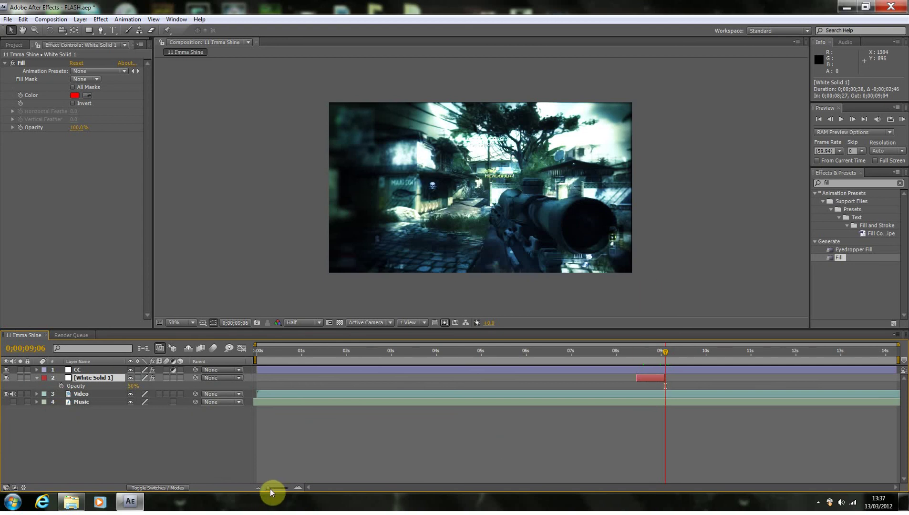
{"action": "left_click_drag", "start_coordinate": [269, 488], "coordinate": [278, 490]}
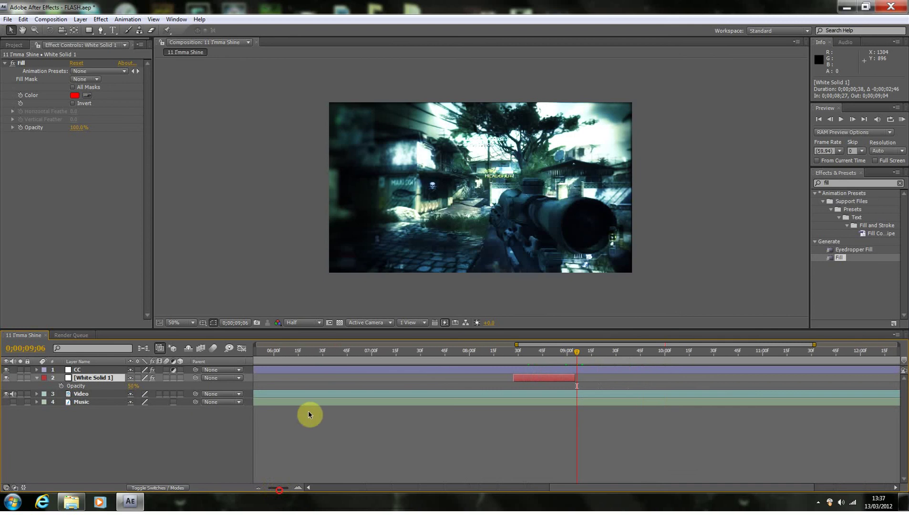
{"action": "left_click", "coordinate": [514, 351]}
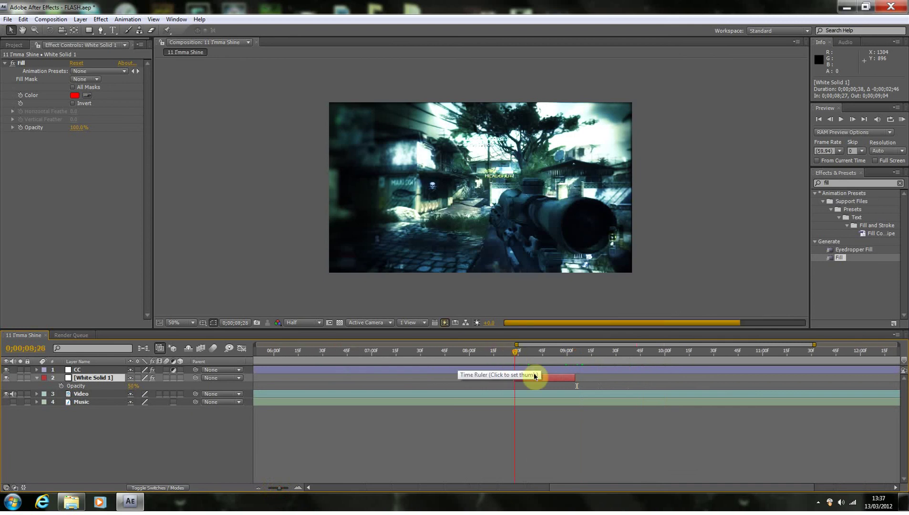
{"action": "left_click", "coordinate": [829, 120]}
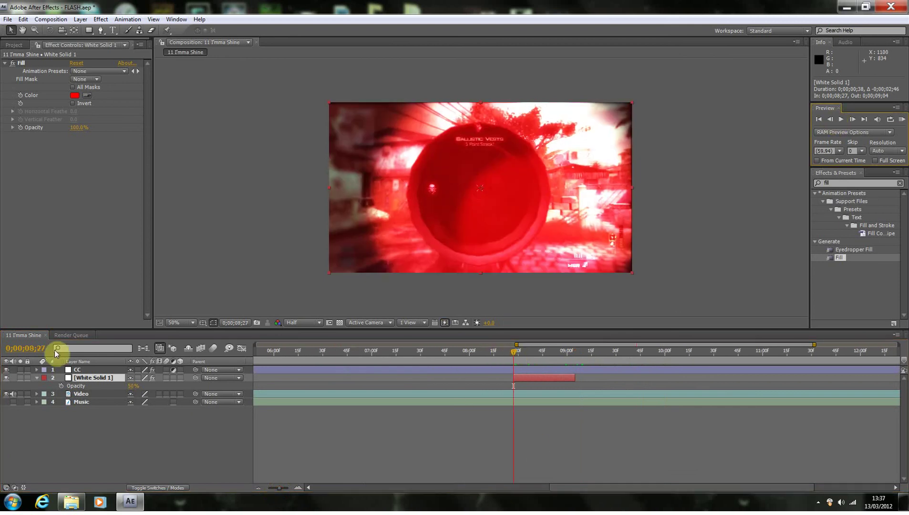
{"action": "left_click", "coordinate": [61, 387]}
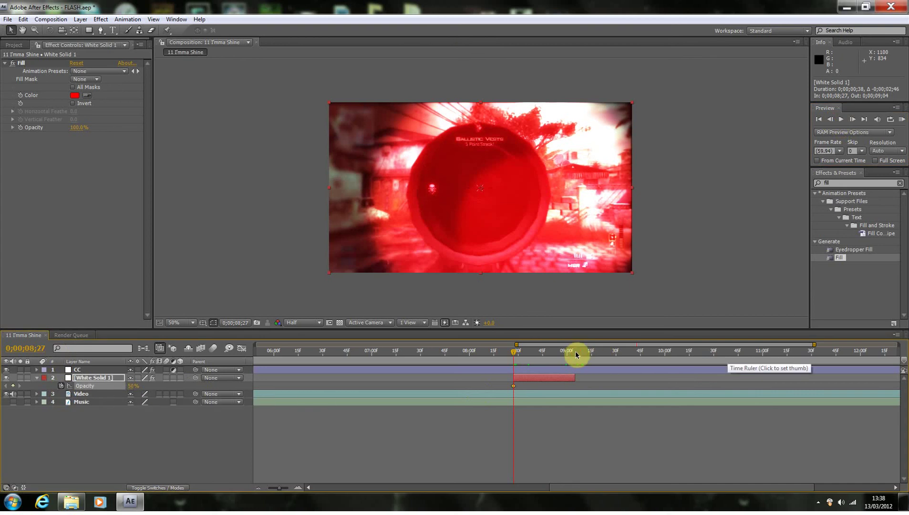
Add a 0% Opacity keyframe at 9;04 and collapse the layer.
{"action": "left_click", "coordinate": [576, 354]}
{"action": "left_click", "coordinate": [830, 120]}
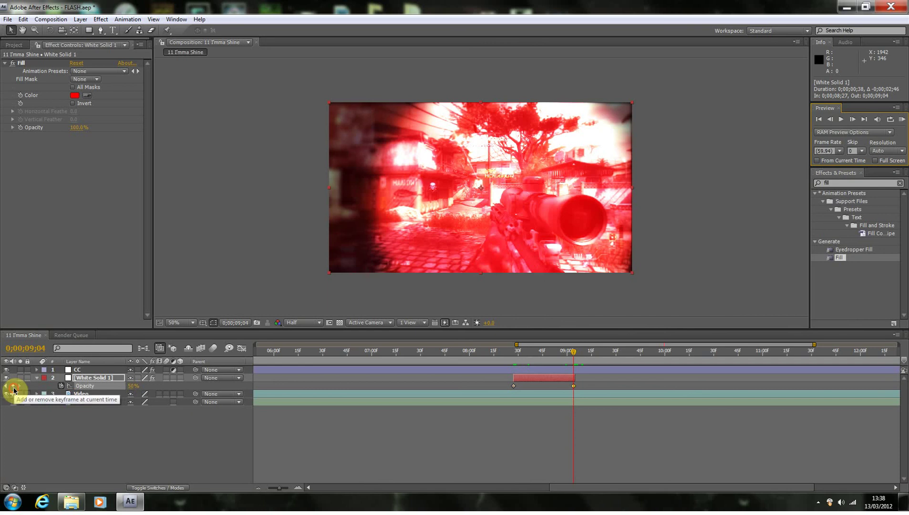
{"action": "left_click", "coordinate": [132, 386]}
{"action": "type", "text": "0"}
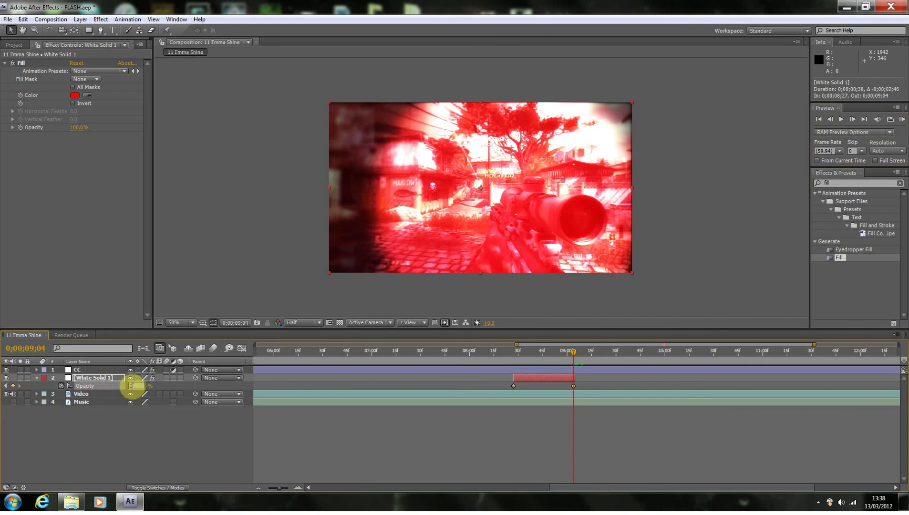
{"action": "key", "text": "Return"}
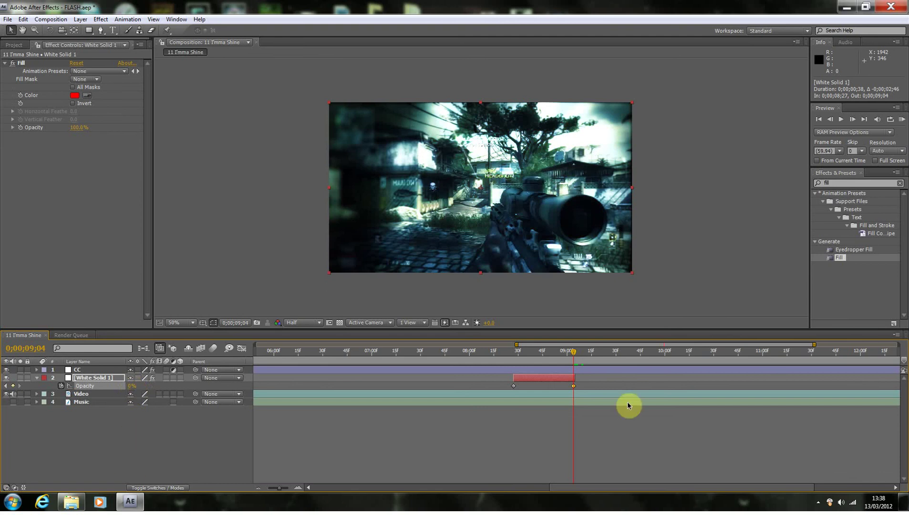
{"action": "left_click", "coordinate": [36, 378]}
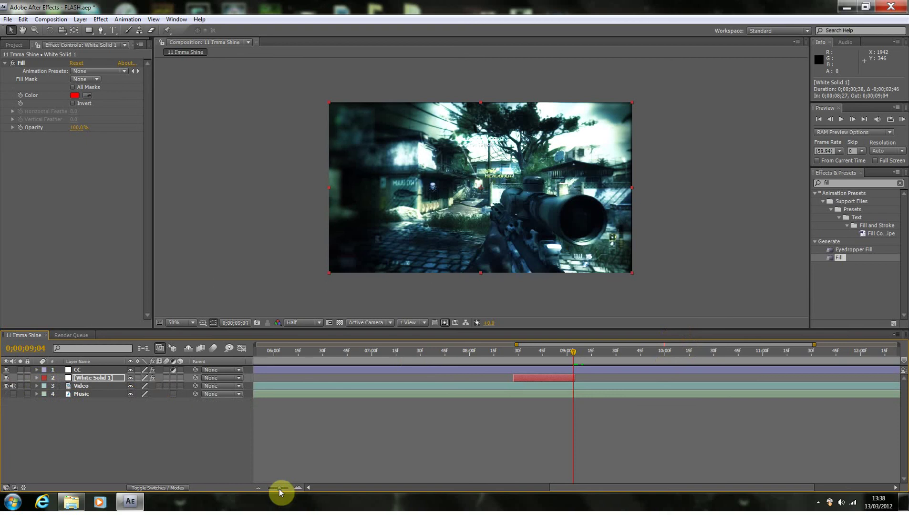
Zoom the timeline out and rename White Solid 1 to 'Flash'.
{"action": "left_click_drag", "start_coordinate": [279, 488], "coordinate": [272, 488]}
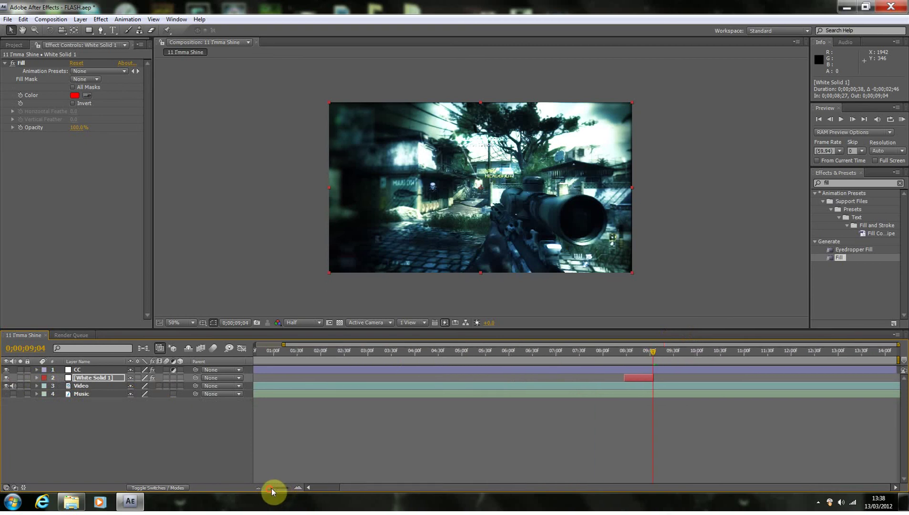
{"action": "left_click", "coordinate": [580, 450]}
{"action": "left_click", "coordinate": [114, 381]}
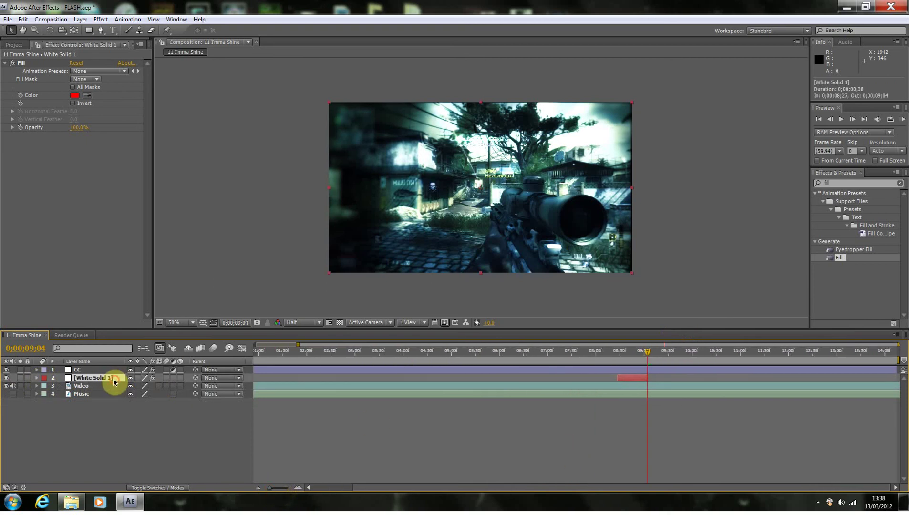
{"action": "right_click", "coordinate": [109, 380]}
{"action": "left_click", "coordinate": [146, 487]}
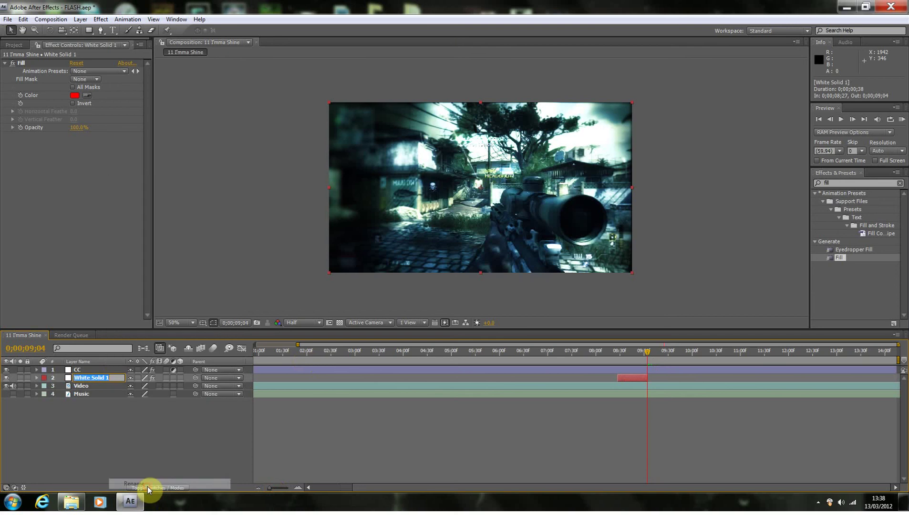
{"action": "type", "text": "Flash"}
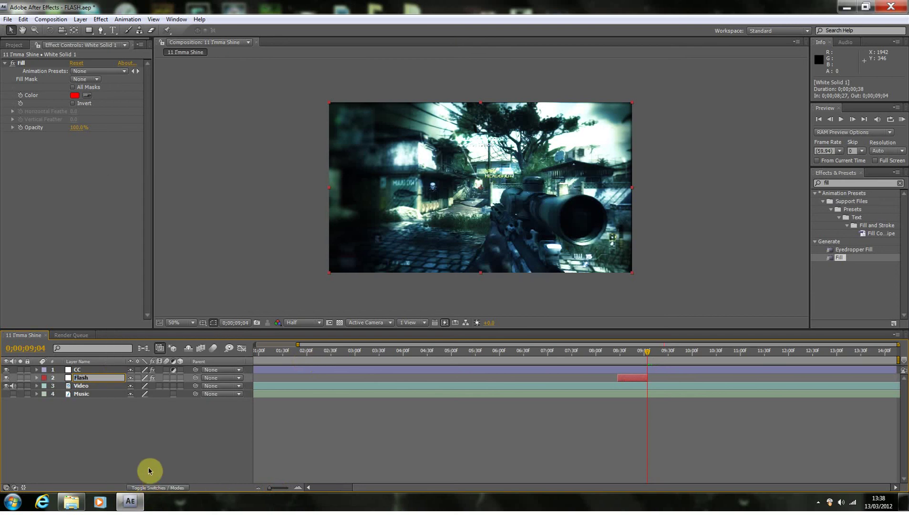
{"action": "left_click", "coordinate": [144, 461]}
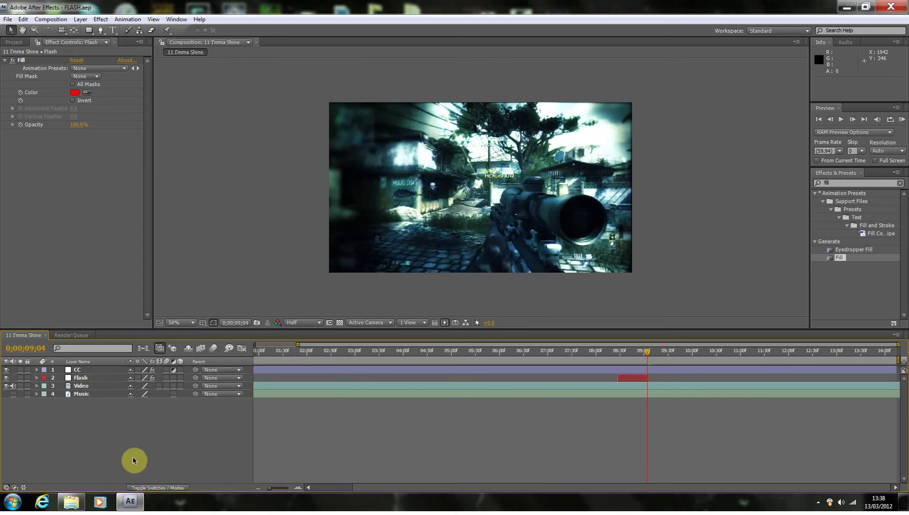
Set the viewer magnification to Fit and select the Flash layer.
{"action": "left_click", "coordinate": [191, 322]}
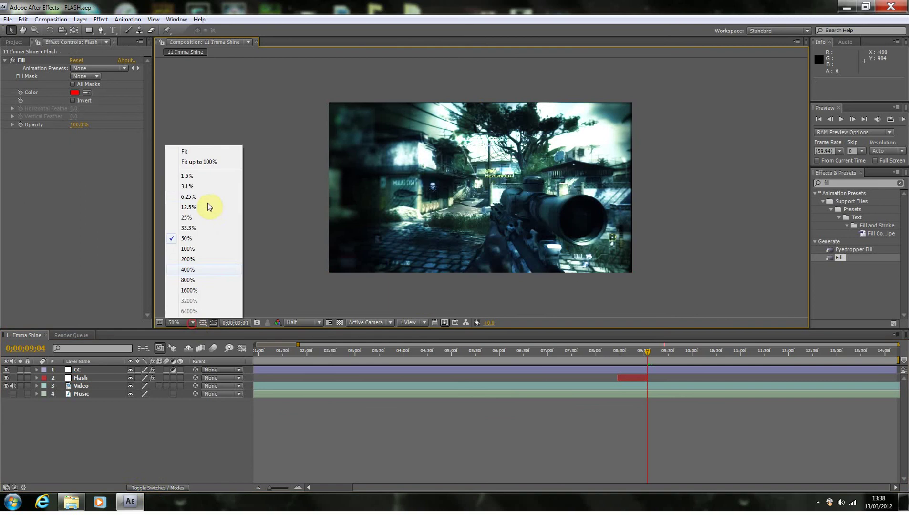
{"action": "left_click", "coordinate": [192, 155]}
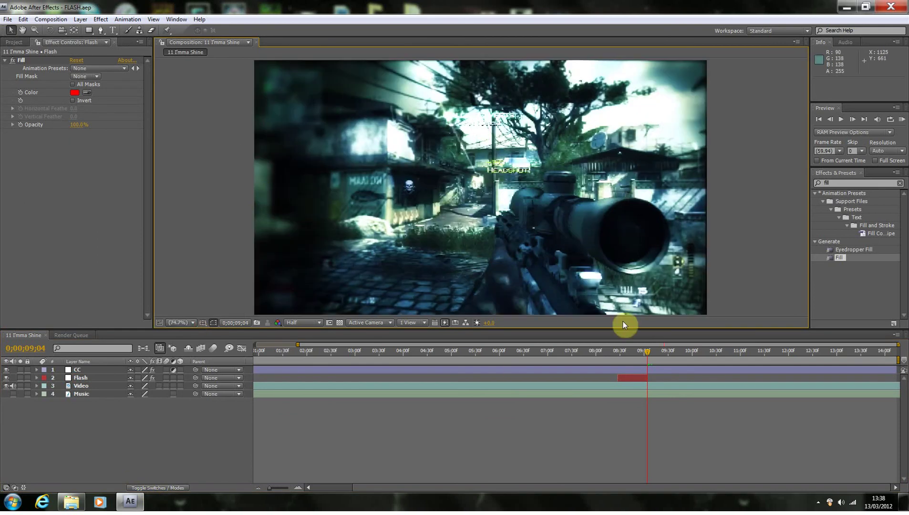
{"action": "left_click", "coordinate": [95, 377]}
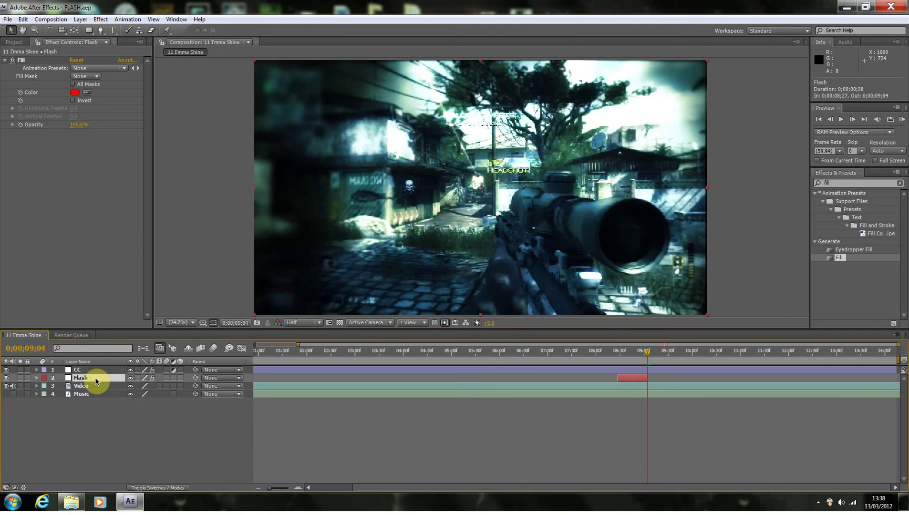
Duplicate Flash as Flash 2 and slide it to the next gunshot, around 9;32–10;09.
{"action": "key", "text": "ctrl+d"}
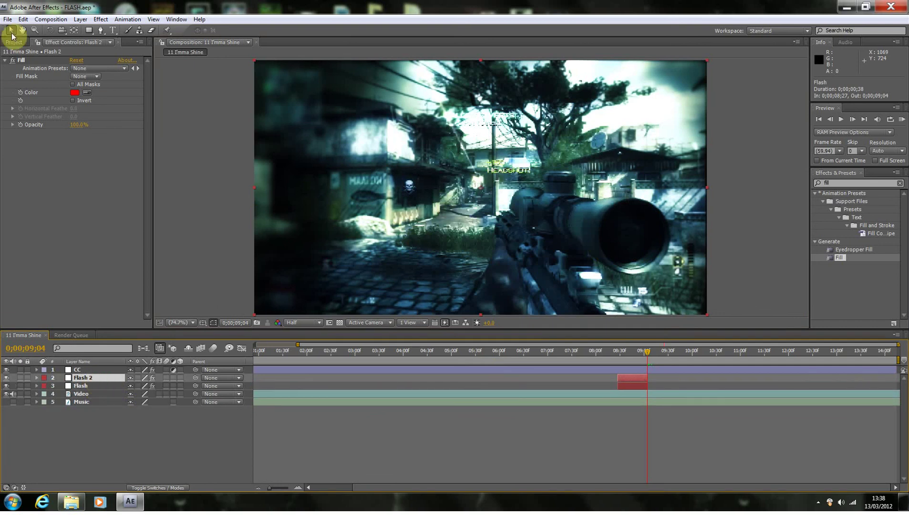
{"action": "left_click", "coordinate": [22, 19]}
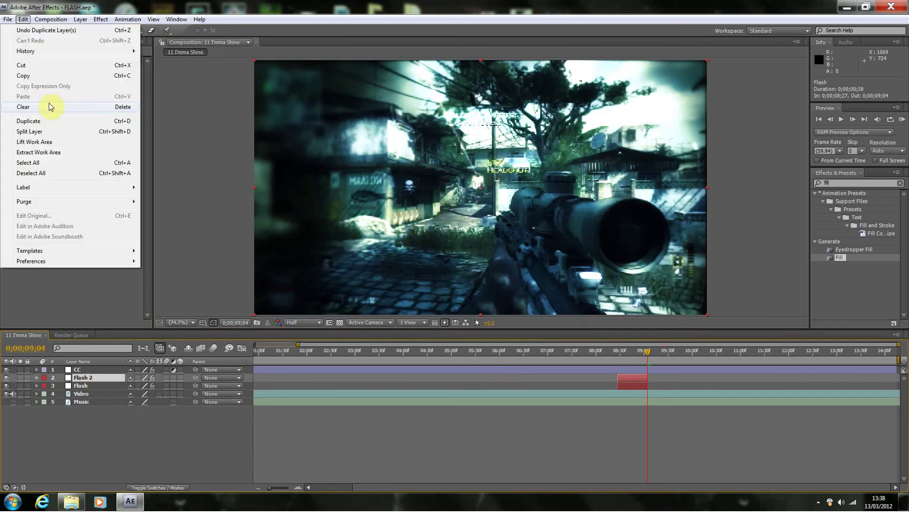
{"action": "left_click", "coordinate": [193, 114]}
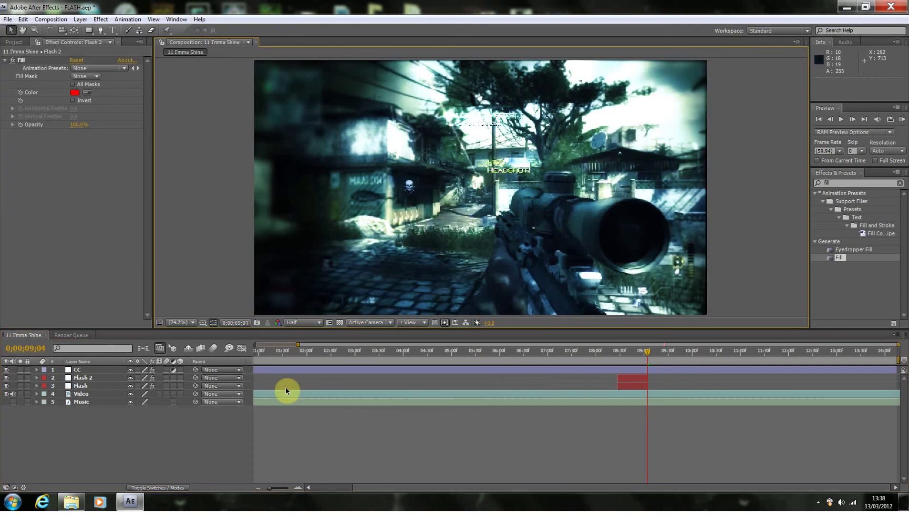
{"action": "left_click", "coordinate": [101, 393]}
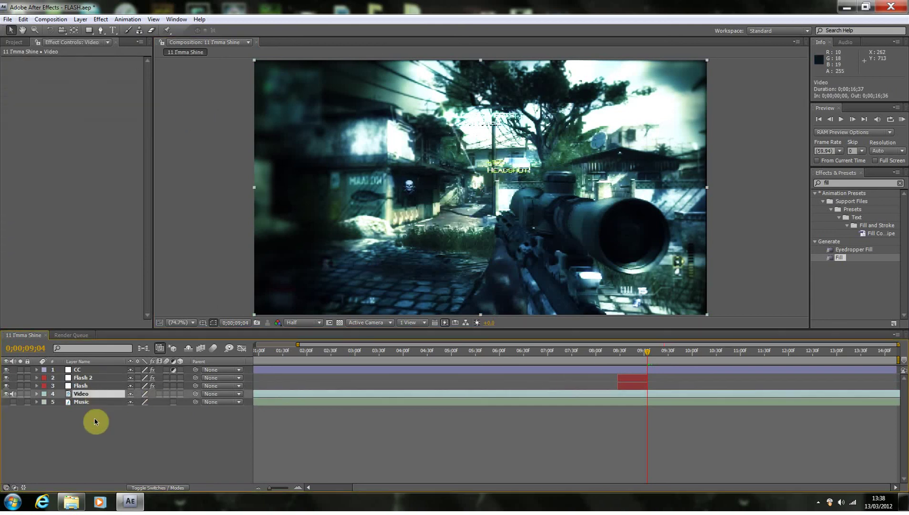
{"action": "key", "text": "l"}
{"action": "key", "text": "l"}
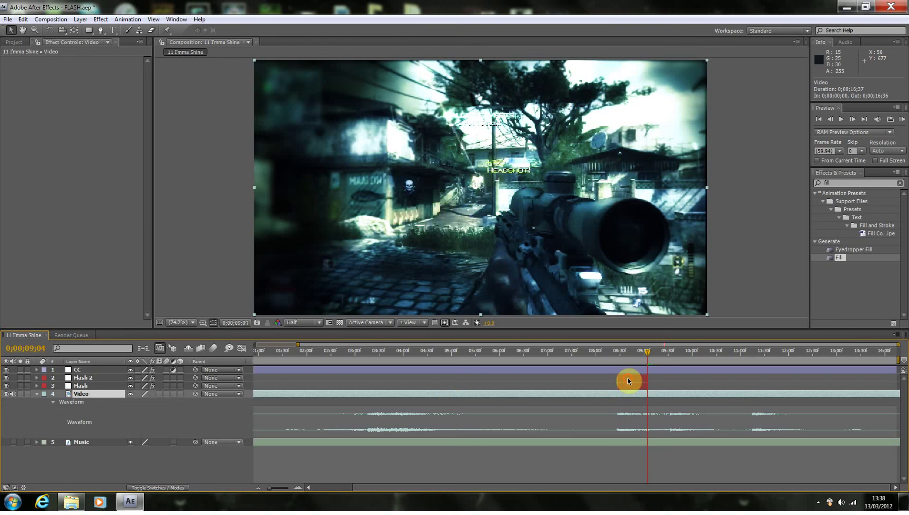
{"action": "left_click_drag", "start_coordinate": [627, 377], "coordinate": [647, 387]}
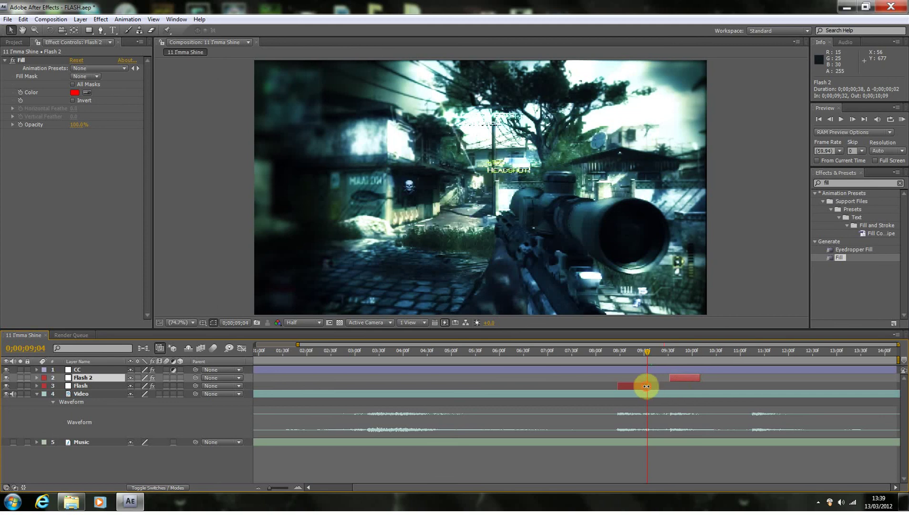
{"action": "left_click_drag", "start_coordinate": [646, 386], "coordinate": [645, 385]}
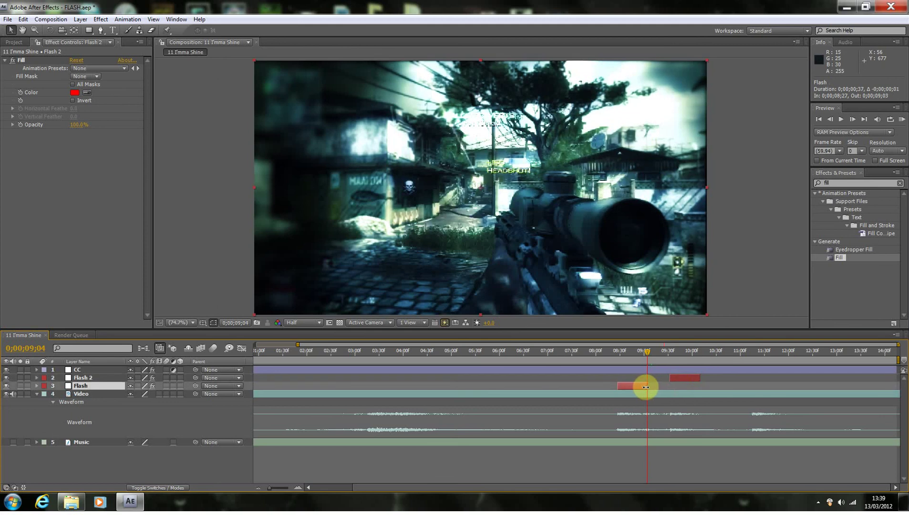
Change Flash 2's fill colour to blue (0036FF).
{"action": "left_click", "coordinate": [684, 379]}
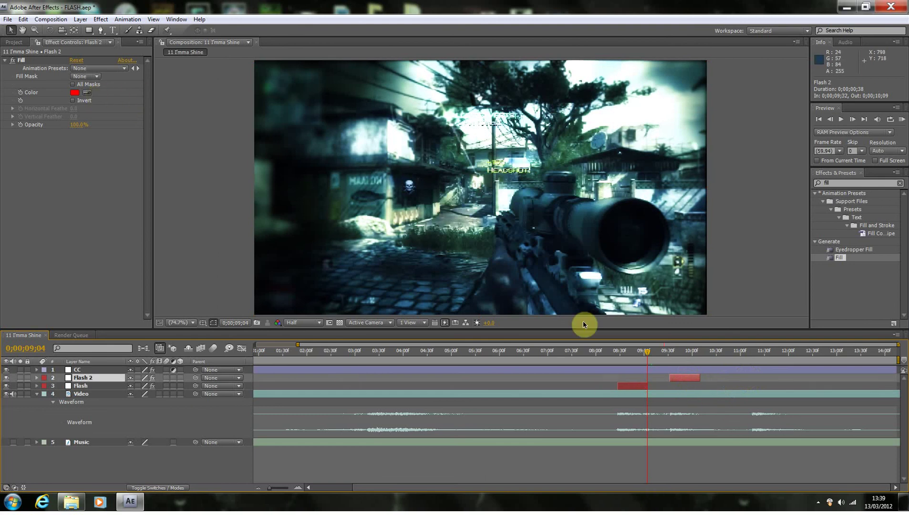
{"action": "left_click", "coordinate": [76, 93]}
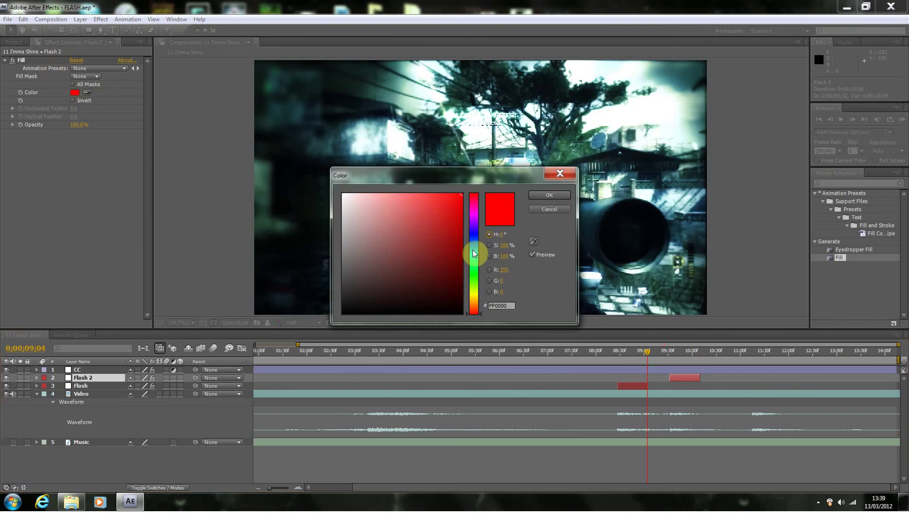
{"action": "left_click", "coordinate": [476, 238]}
{"action": "left_click", "coordinate": [553, 196]}
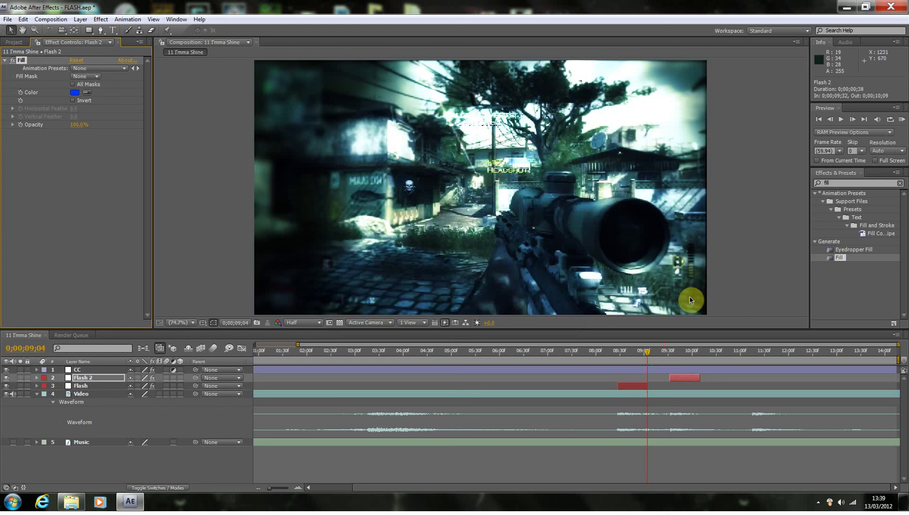
Preview the blue flash around 9;49–10;20, then duplicate Flash 2 as Flash 3.
{"action": "left_click", "coordinate": [682, 355]}
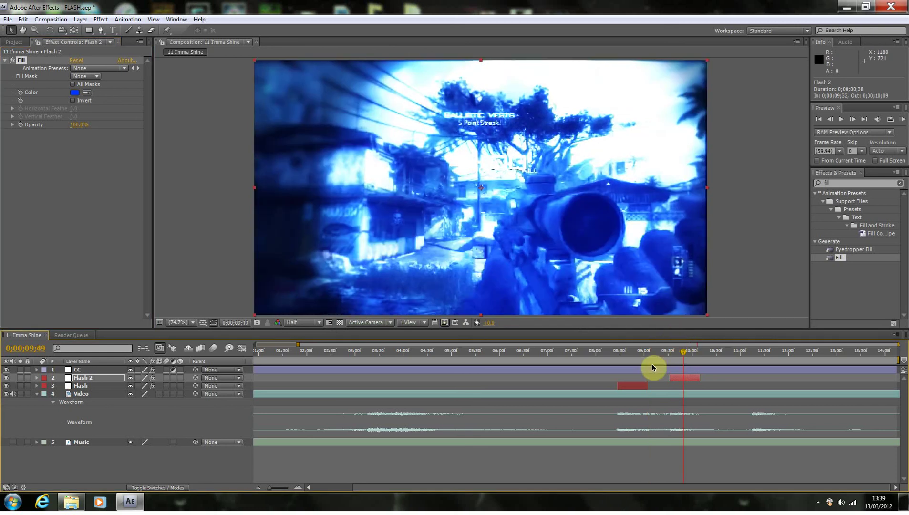
{"action": "left_click", "coordinate": [709, 351]}
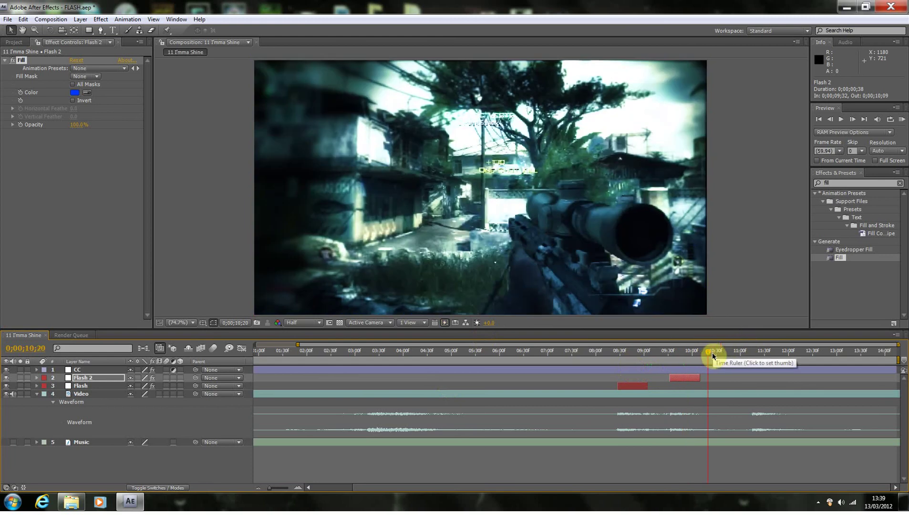
{"action": "left_click", "coordinate": [695, 380]}
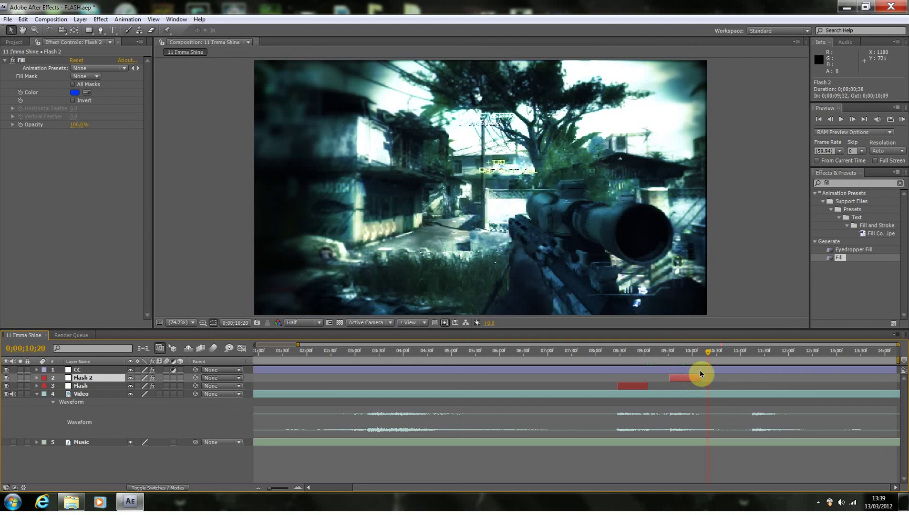
{"action": "key", "text": "ctrl+d"}
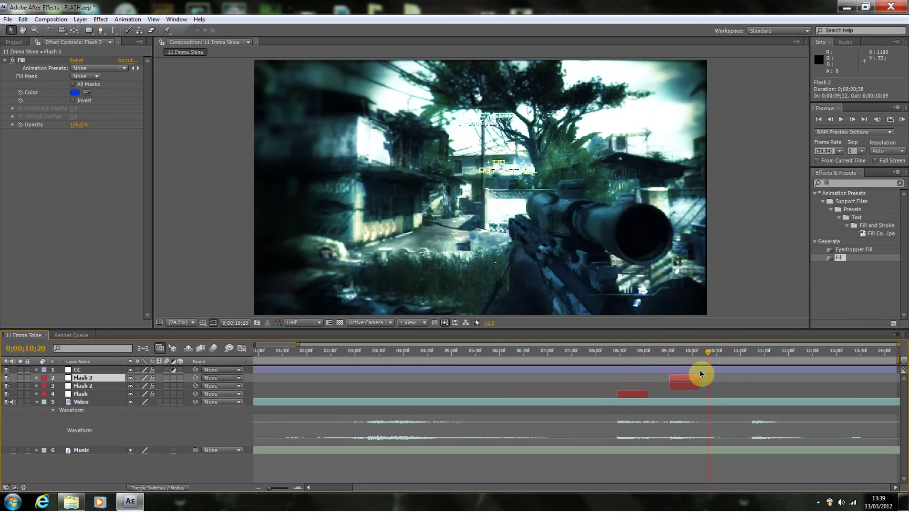
Move Flash 3 later to about 11;15–11;52, step back to 11;13 and select Flash 3.
{"action": "left_click_drag", "start_coordinate": [683, 377], "coordinate": [763, 374]}
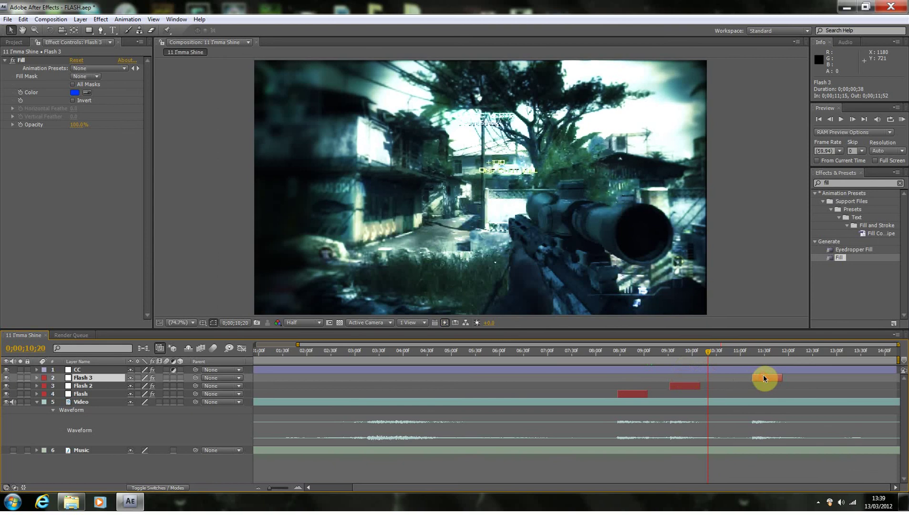
{"action": "left_click", "coordinate": [752, 353]}
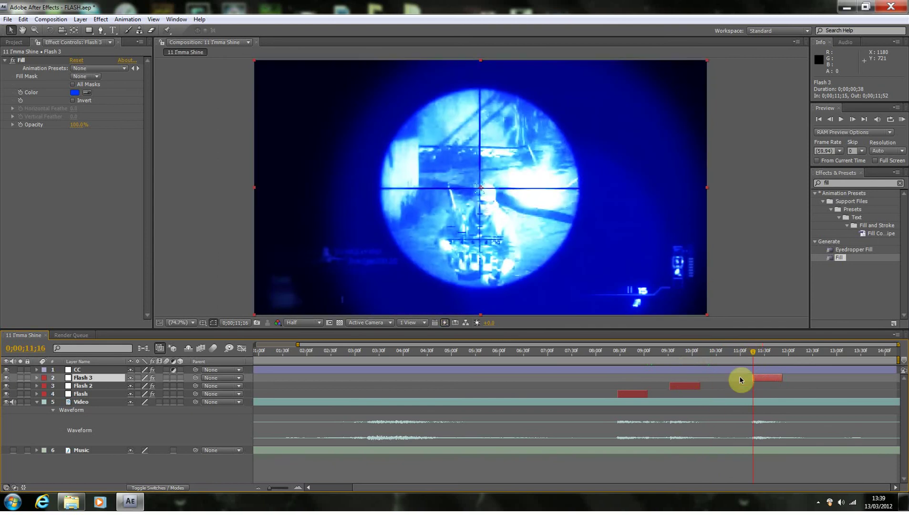
{"action": "left_click", "coordinate": [773, 286]}
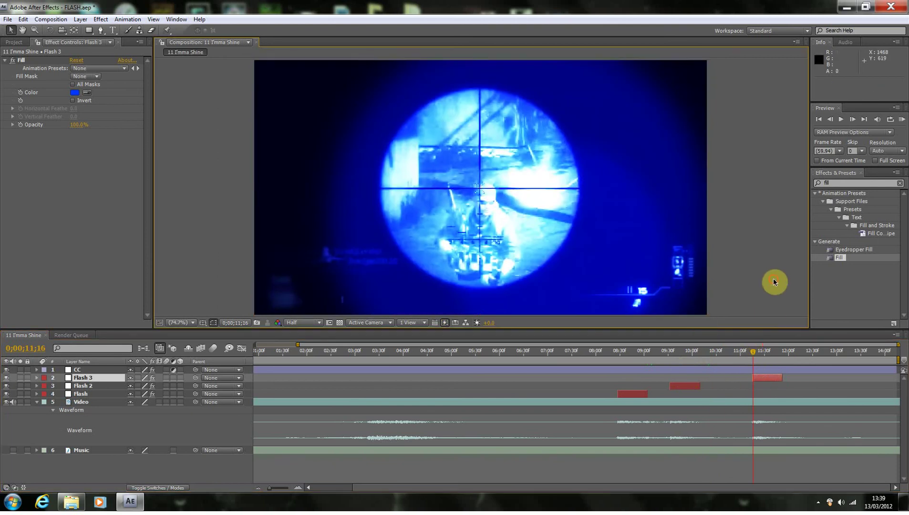
{"action": "left_click", "coordinate": [830, 122]}
{"action": "left_click", "coordinate": [830, 120]}
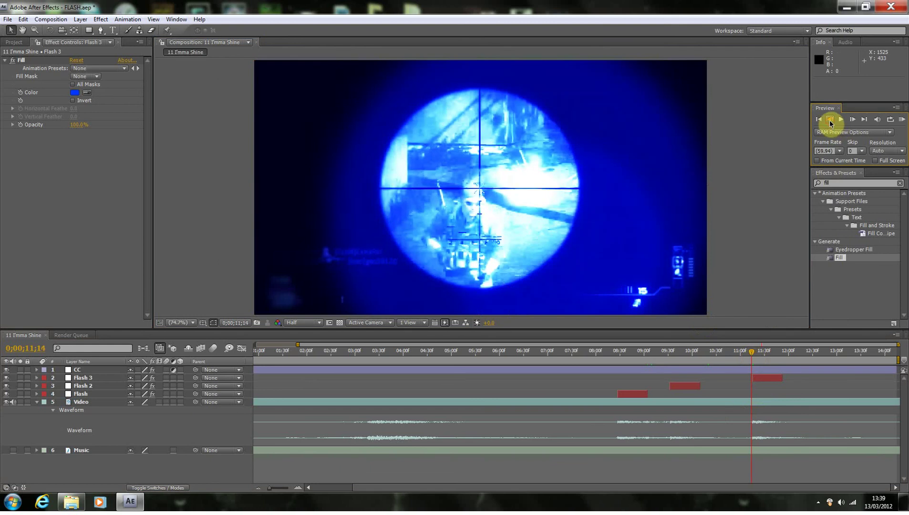
{"action": "left_click", "coordinate": [830, 121]}
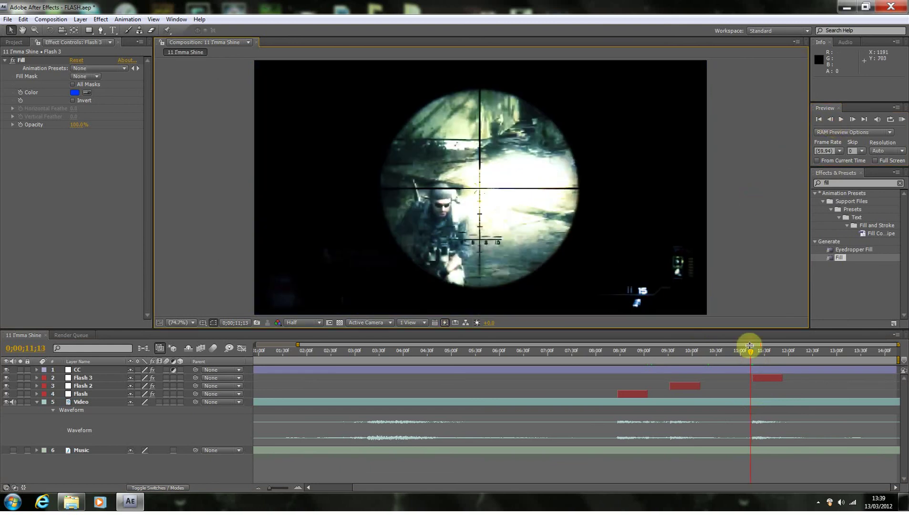
{"action": "left_click", "coordinate": [763, 378]}
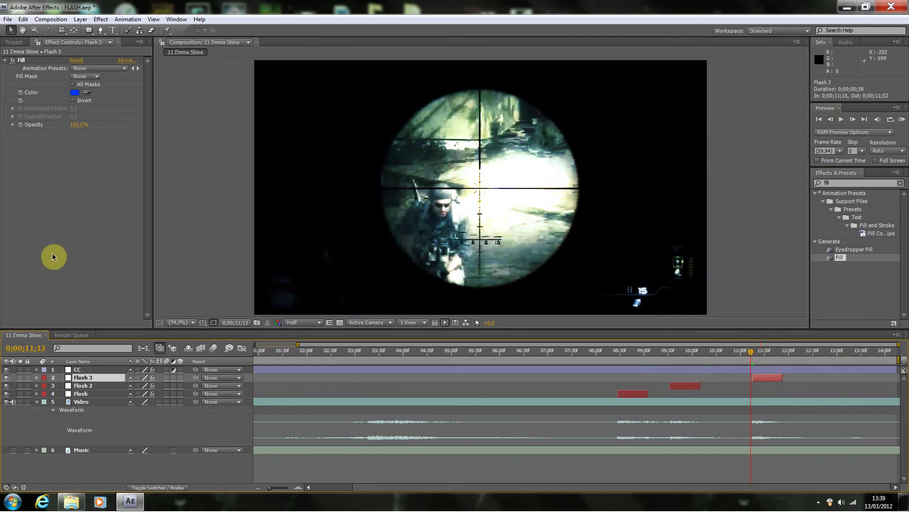
Set Flash 3's fill colour to orange (FF9600) in the colour picker.
{"action": "left_click", "coordinate": [75, 92]}
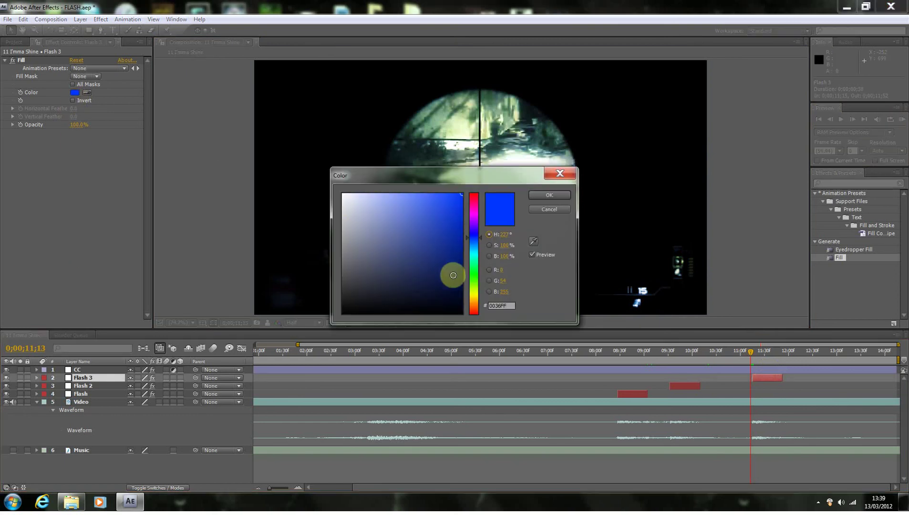
{"action": "left_click", "coordinate": [473, 281]}
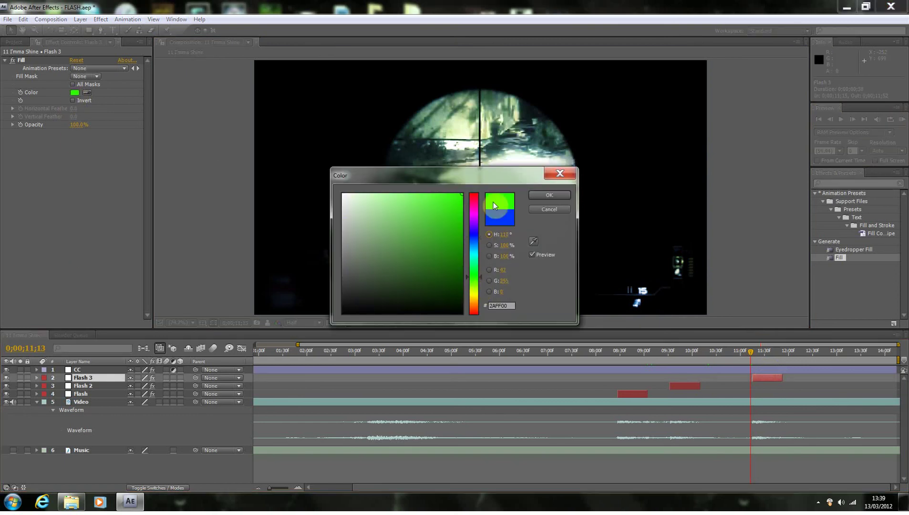
{"action": "left_click_drag", "start_coordinate": [480, 279], "coordinate": [475, 302]}
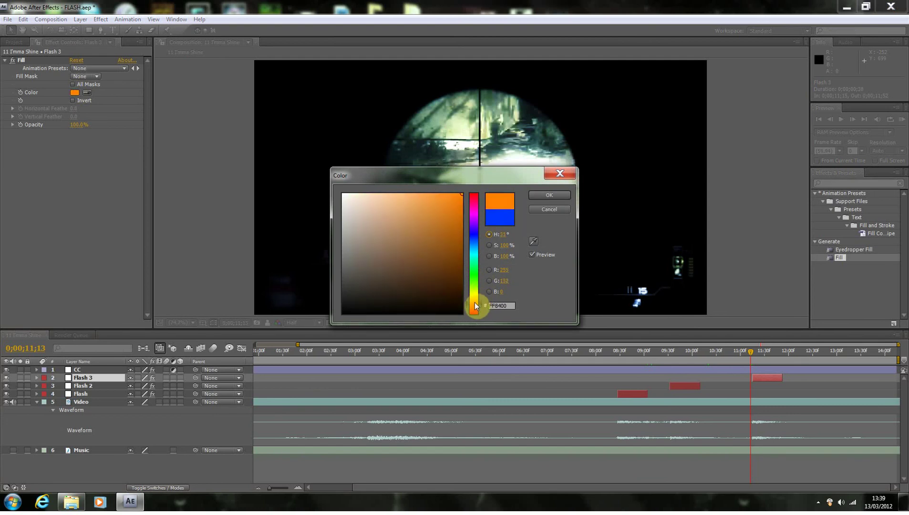
{"action": "left_click", "coordinate": [544, 196]}
{"action": "left_click", "coordinate": [792, 207]}
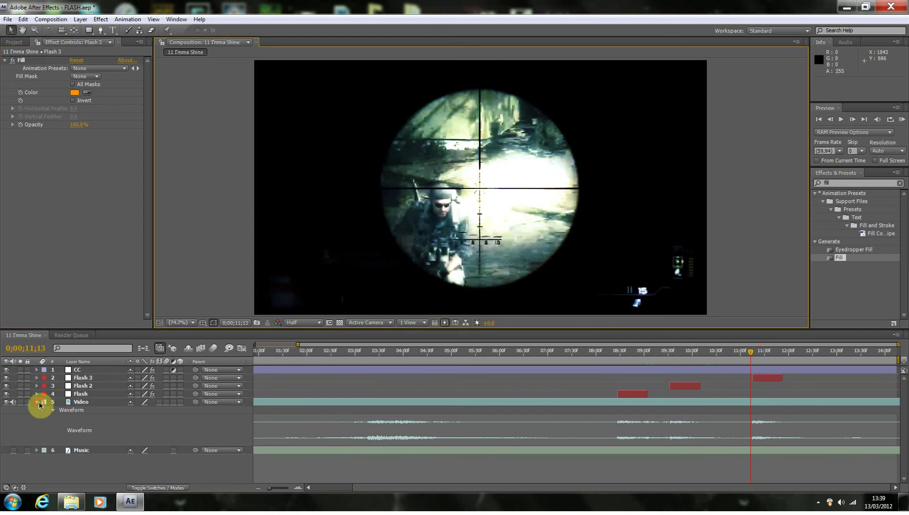
Hide the waveform and place the playhead at 0;00;05;32 with the CC layer selected.
{"action": "left_click", "coordinate": [55, 402]}
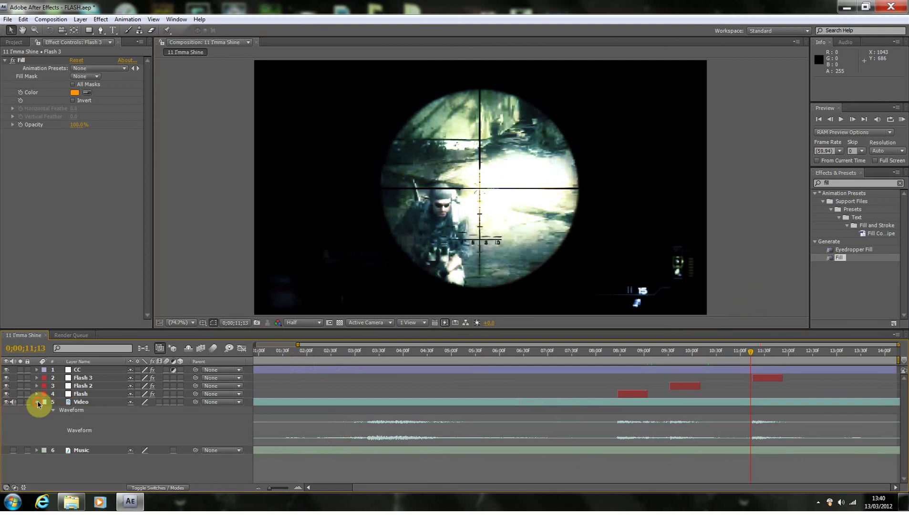
{"action": "left_click", "coordinate": [37, 401]}
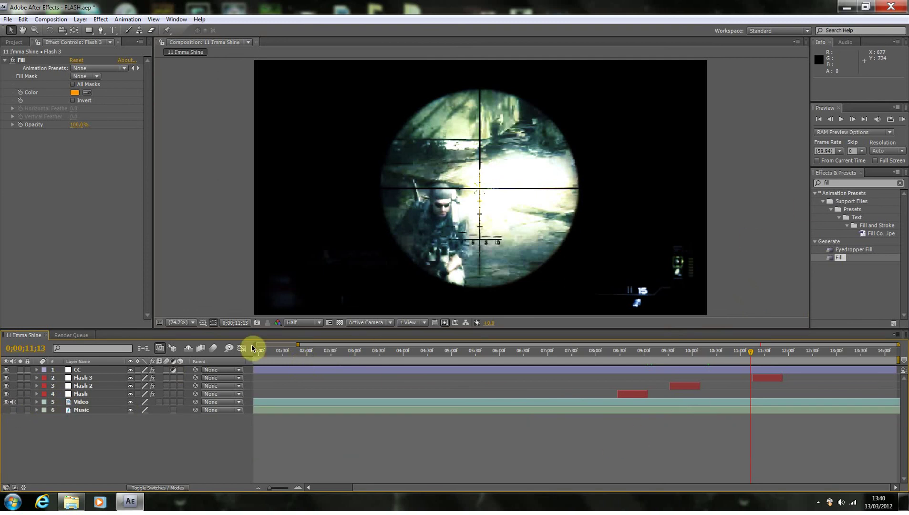
{"action": "left_click", "coordinate": [819, 119]}
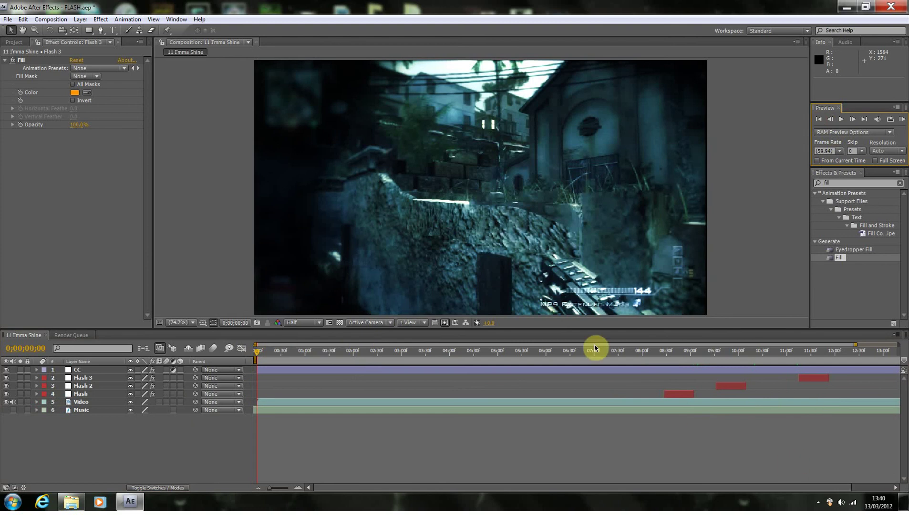
{"action": "left_click", "coordinate": [523, 352]}
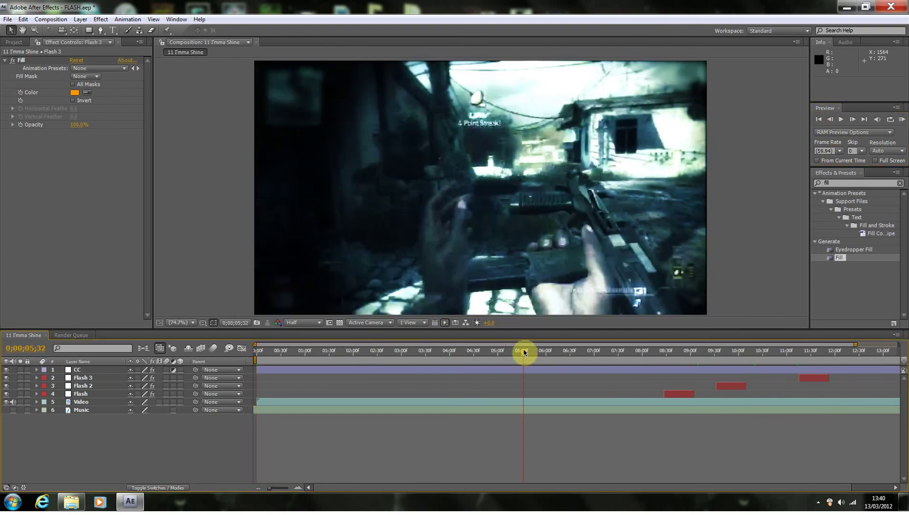
{"action": "left_click", "coordinate": [114, 370]}
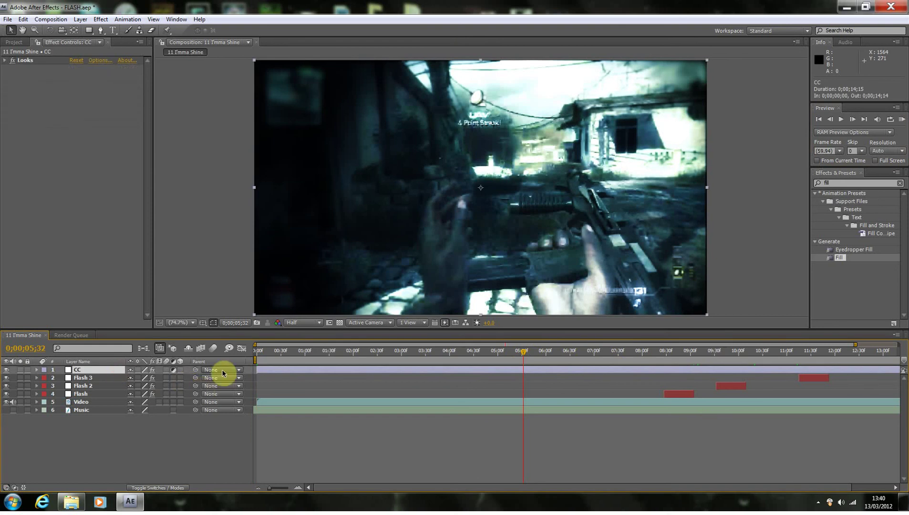
{"action": "key", "text": "ctrl+bracketleft"}
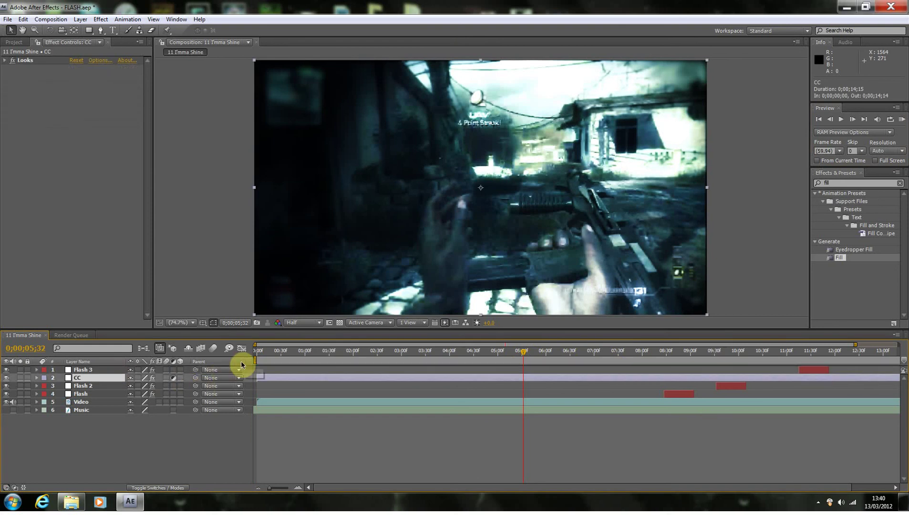
{"action": "key", "text": "ctrl+a"}
{"action": "key", "text": "ctrl+z"}
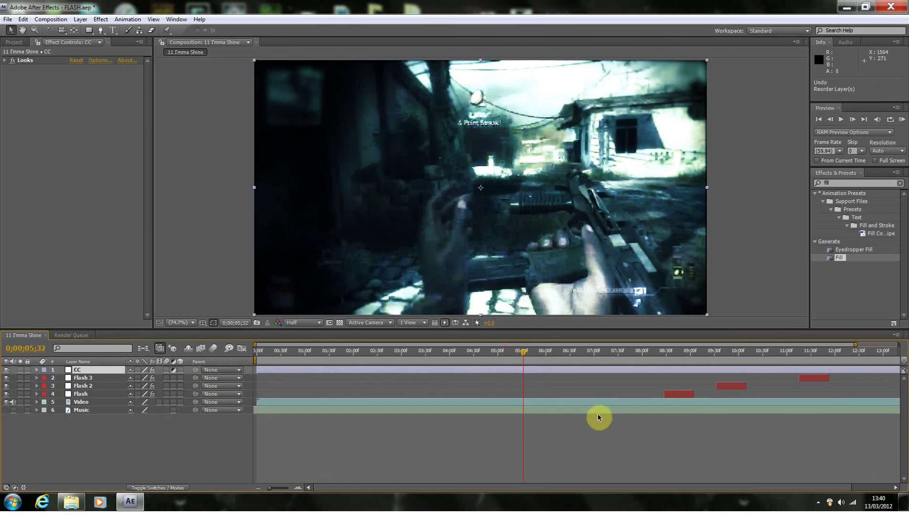
Trim CC, Video and Music to start at 05;32, slide all layers to zero, and open the screen recorder's options.
{"action": "key", "text": "alt+bracketleft"}
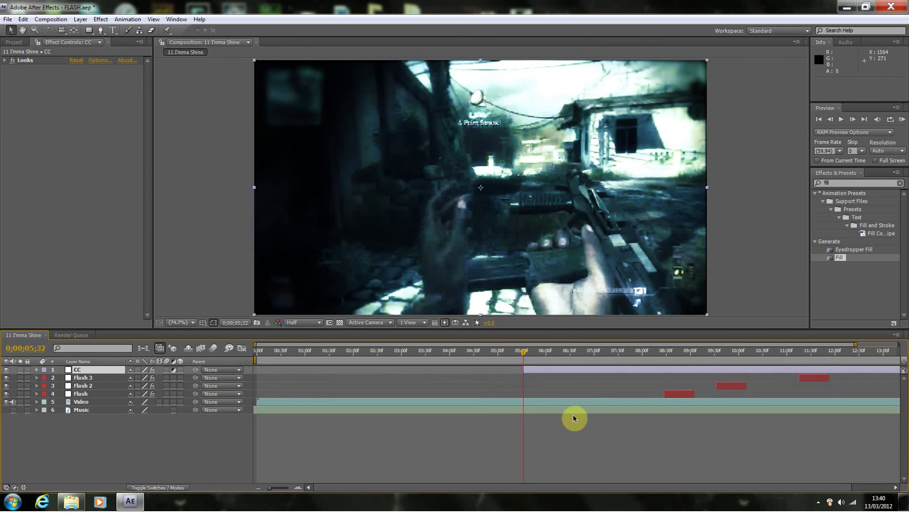
{"action": "left_click", "coordinate": [75, 403]}
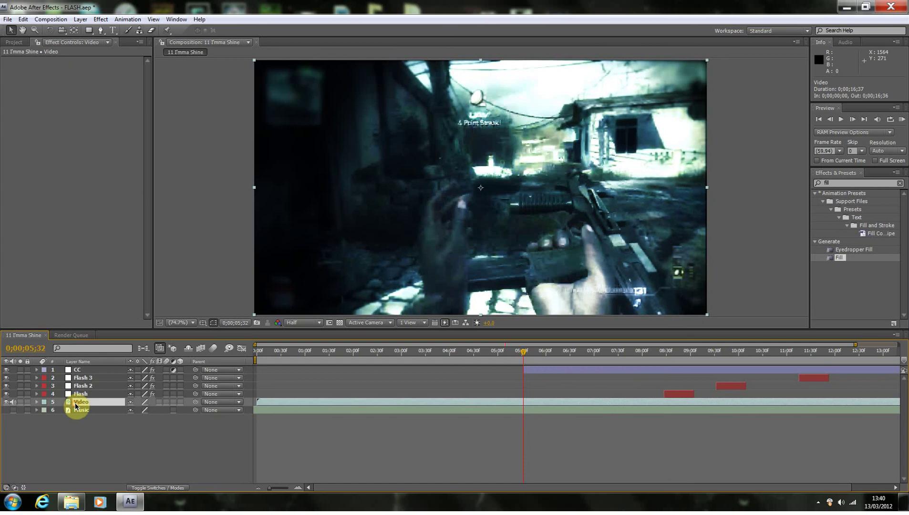
{"action": "key", "text": "alt+bracketleft"}
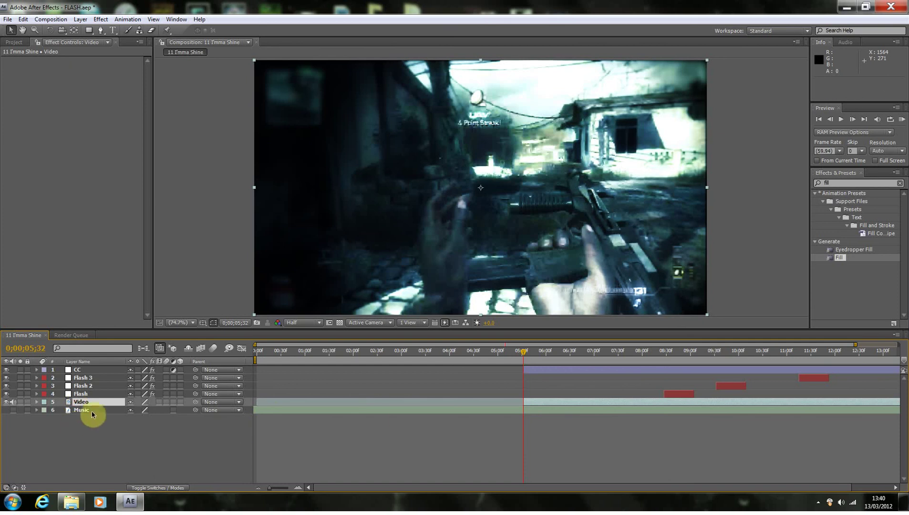
{"action": "left_click", "coordinate": [92, 414]}
{"action": "key", "text": "alt+bracketleft"}
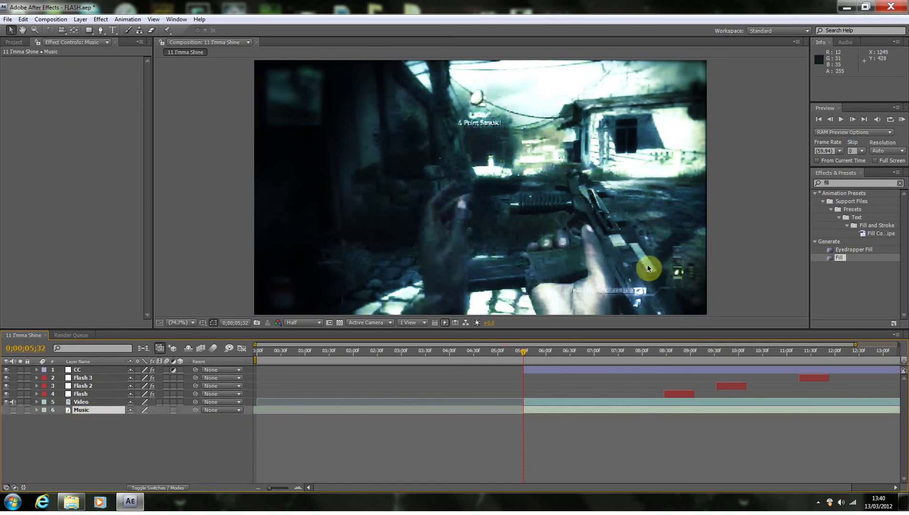
{"action": "left_click_drag", "start_coordinate": [541, 373], "coordinate": [273, 372]}
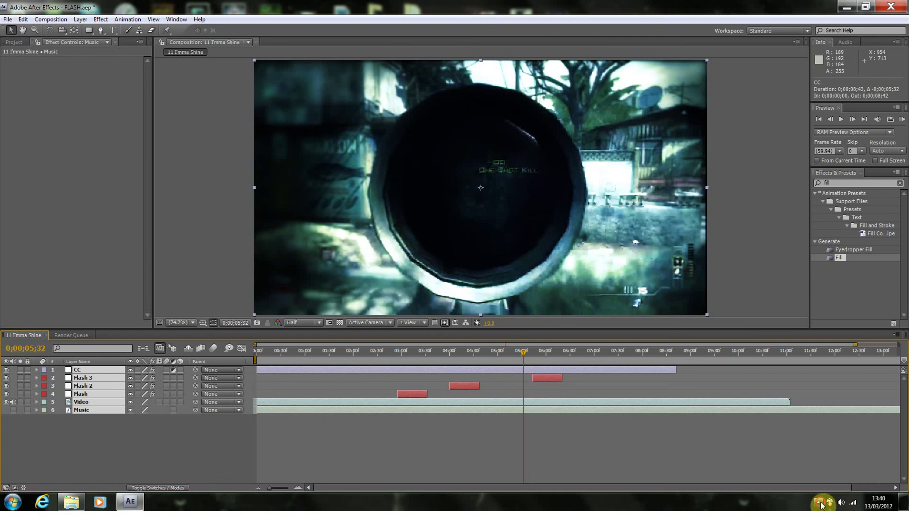
{"action": "left_click", "coordinate": [818, 502]}
{"action": "right_click", "coordinate": [832, 421]}
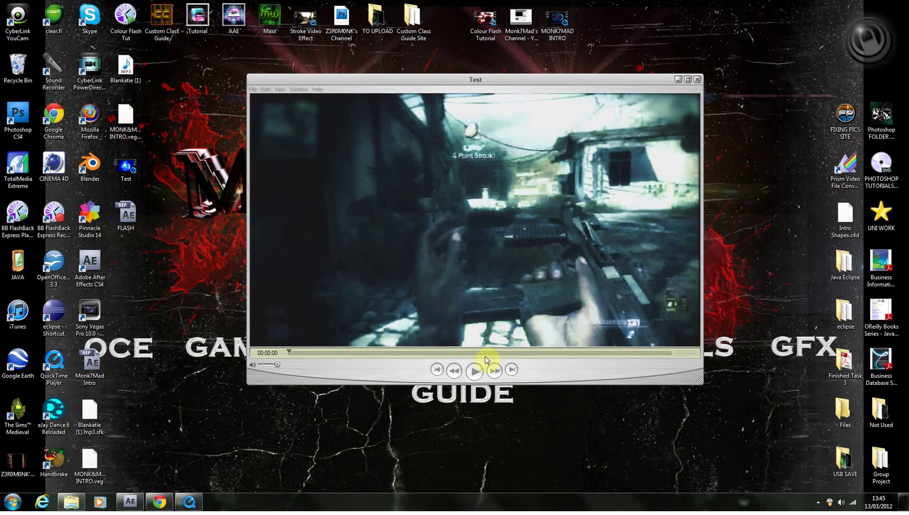
Play the rendered Test movie in QuickTime, close it, and list programs that can open Test.
{"action": "left_click", "coordinate": [473, 372]}
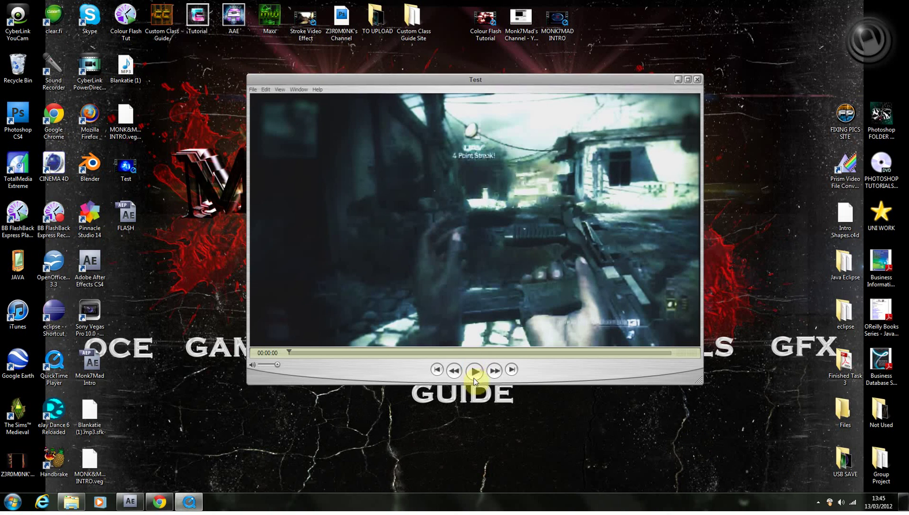
{"action": "left_click", "coordinate": [475, 371]}
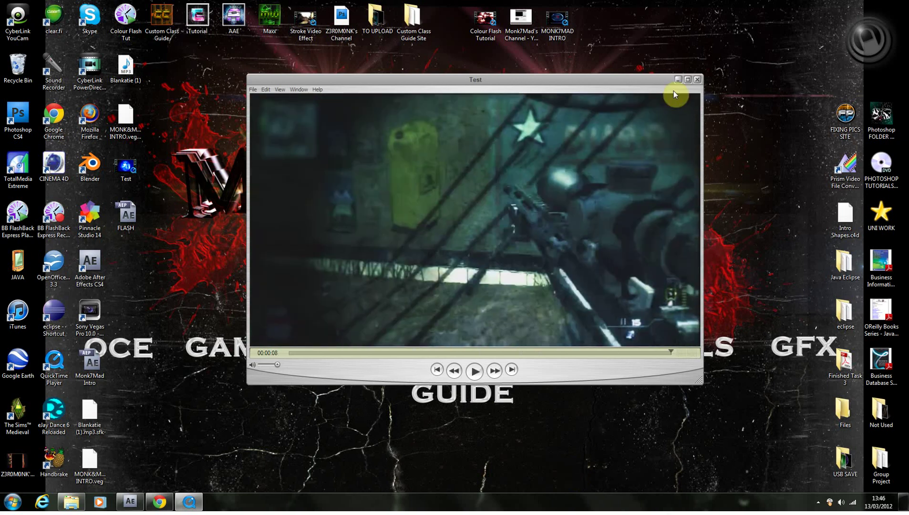
{"action": "left_click", "coordinate": [696, 79]}
{"action": "right_click", "coordinate": [126, 167]}
Play Test.mov in an enlarged Windows Media Player window, then close it and return to After Effects.
{"action": "mouse_move", "coordinate": [114, 191]}
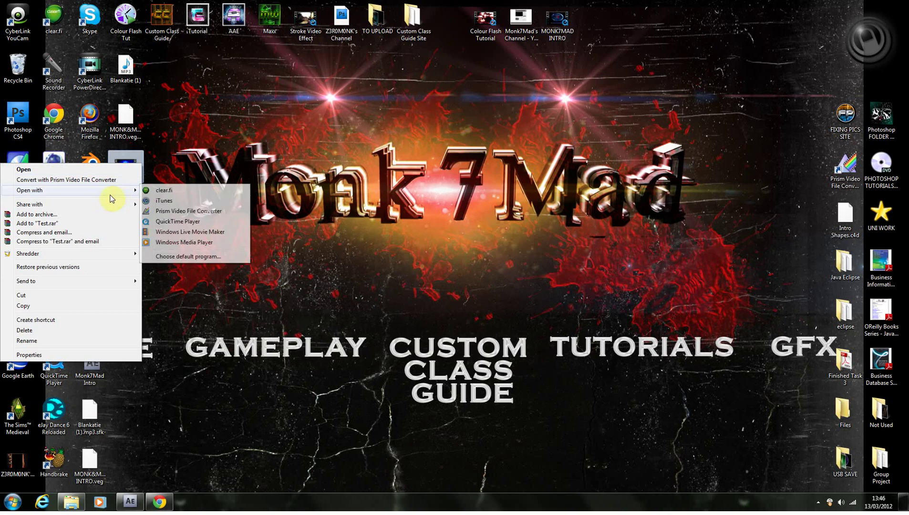
{"action": "left_click", "coordinate": [199, 242]}
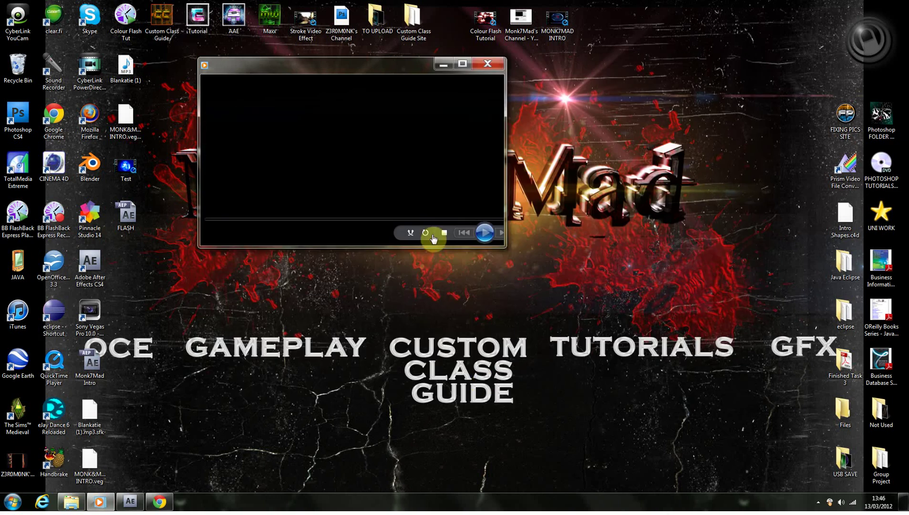
{"action": "left_click_drag", "start_coordinate": [503, 247], "coordinate": [681, 396]}
{"action": "left_click", "coordinate": [440, 383]}
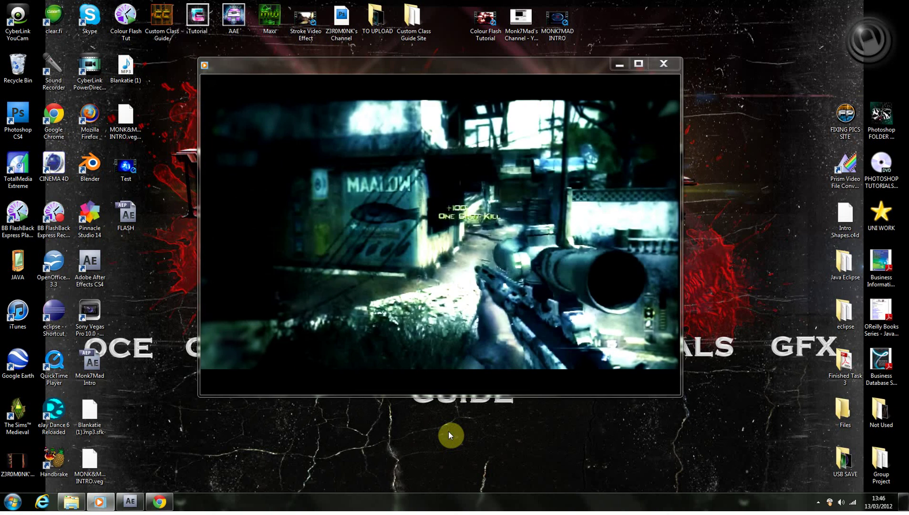
{"action": "left_click", "coordinate": [663, 64]}
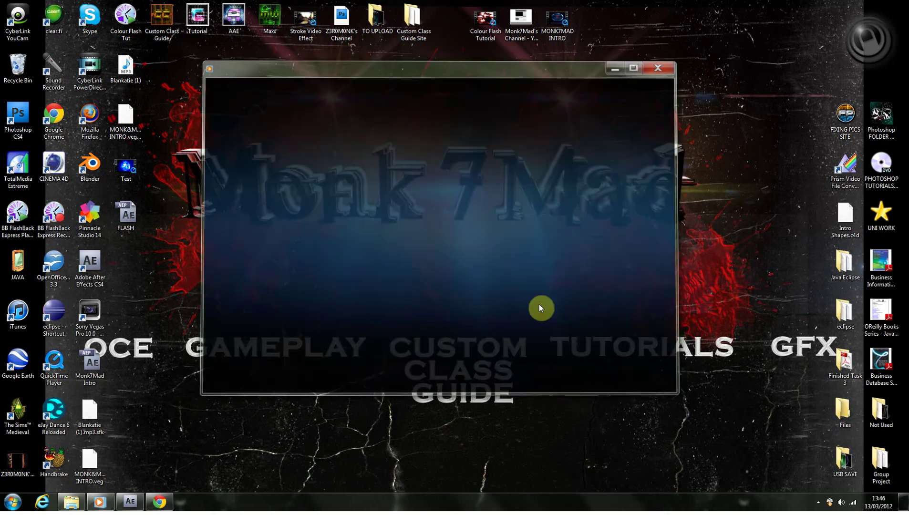
{"action": "left_click", "coordinate": [121, 506]}
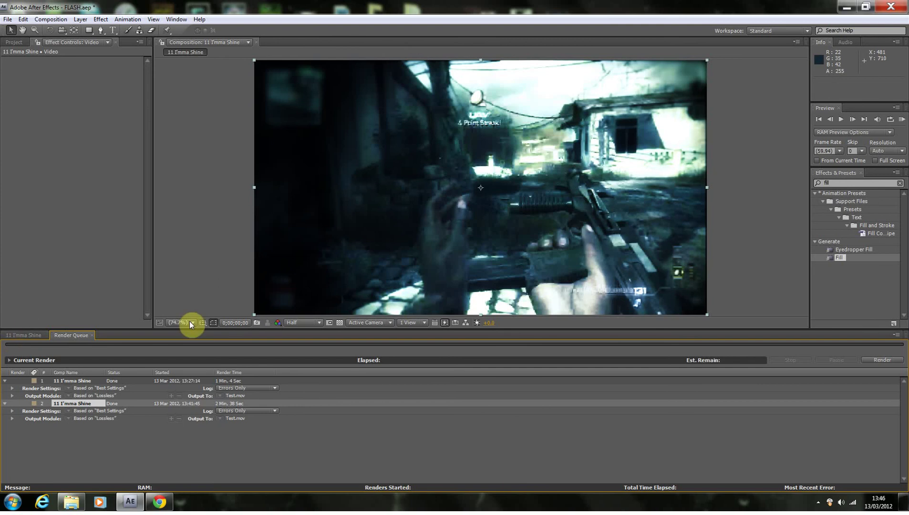
Show the 11 I'mma Shine timeline and save the FLASH project with Ctrl+S.
{"action": "left_click", "coordinate": [23, 335]}
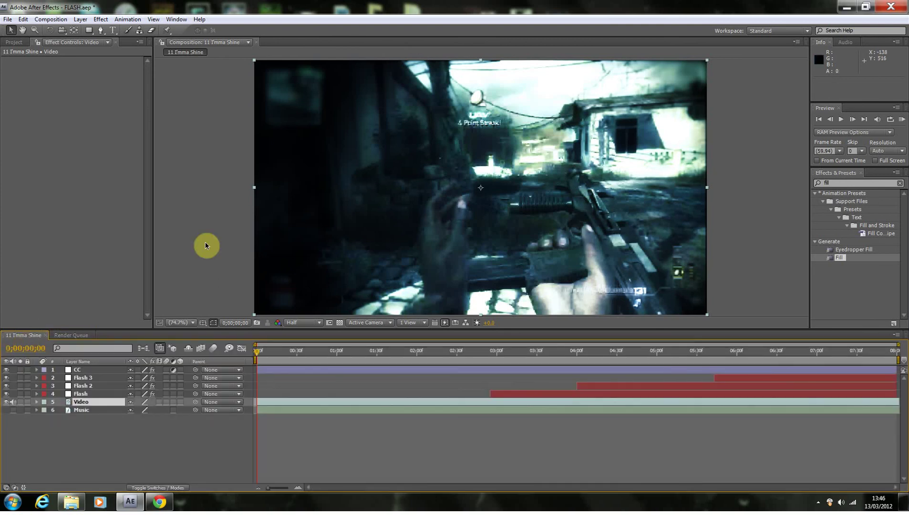
{"action": "key", "text": "ctrl+s"}
{"action": "left_click", "coordinate": [139, 506]}
Bring up Chrome to view the customclassguide.moonfruit.com Home page.
{"action": "left_click", "coordinate": [149, 508]}
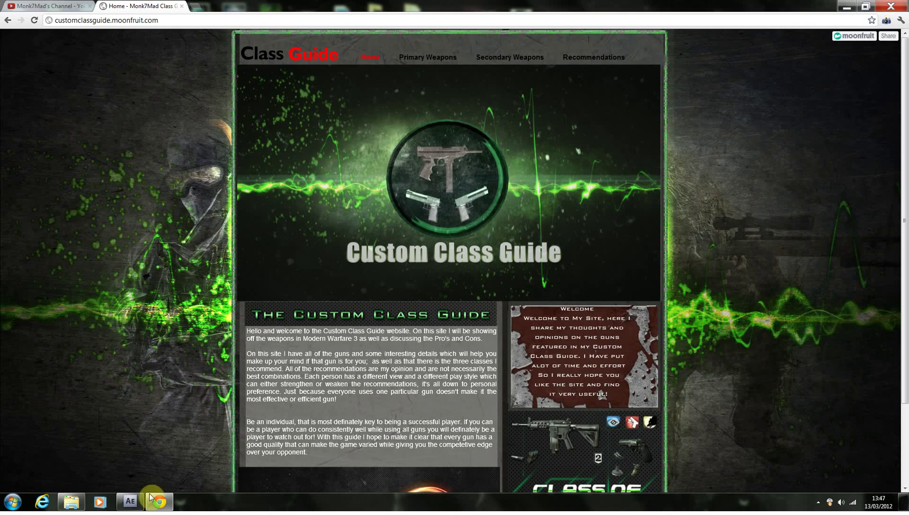
Close the Home - Class Guide tab, leaving the YouTube channel page showing.
{"action": "left_click", "coordinate": [181, 6]}
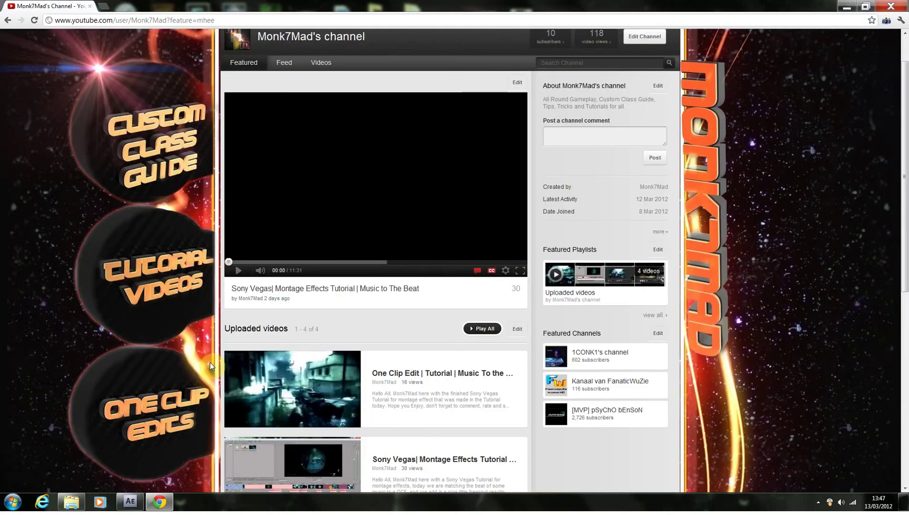